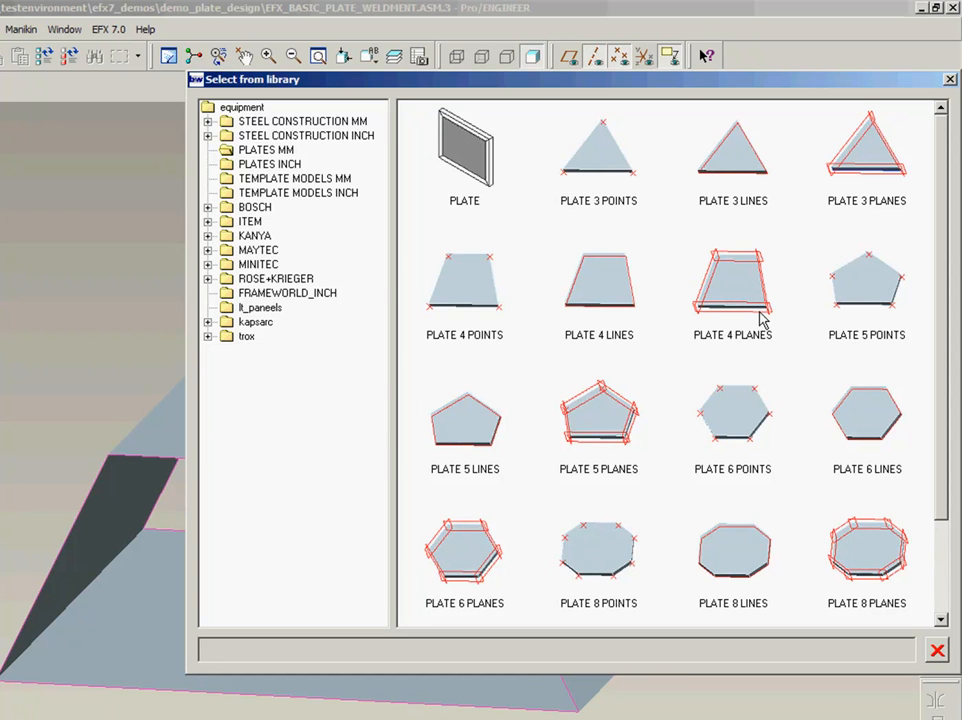
# - Choose PLATE 4 LINES from the PLATES MM library and assign the base surface's four edges as lines 1 to 4, counter-clockwise from the front edge
pyautogui.doubleClick(603, 303)
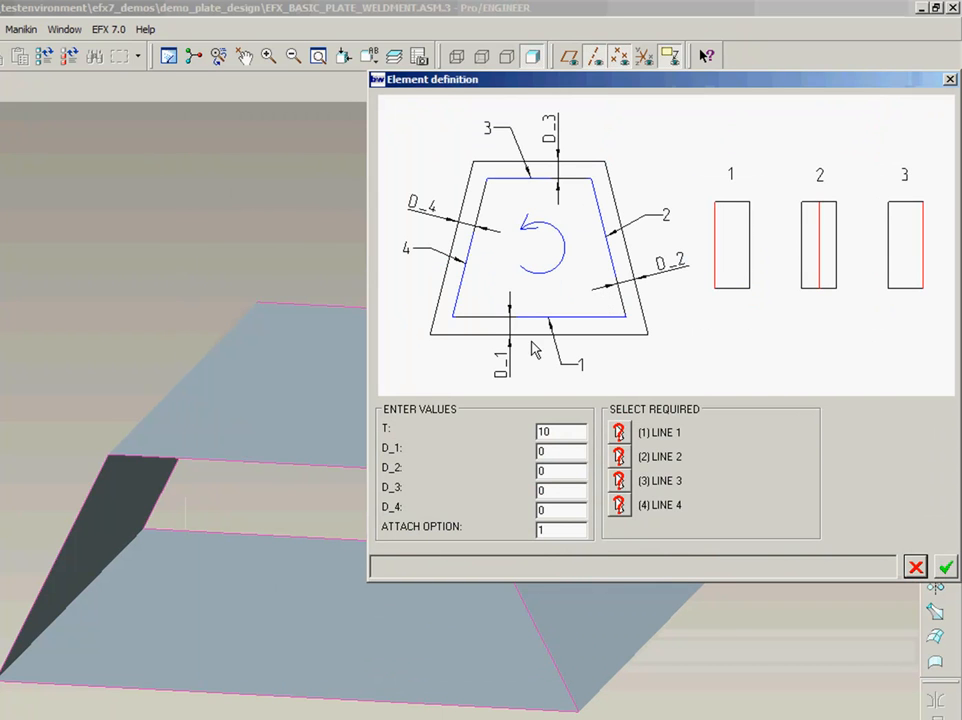
pyautogui.click(618, 433)
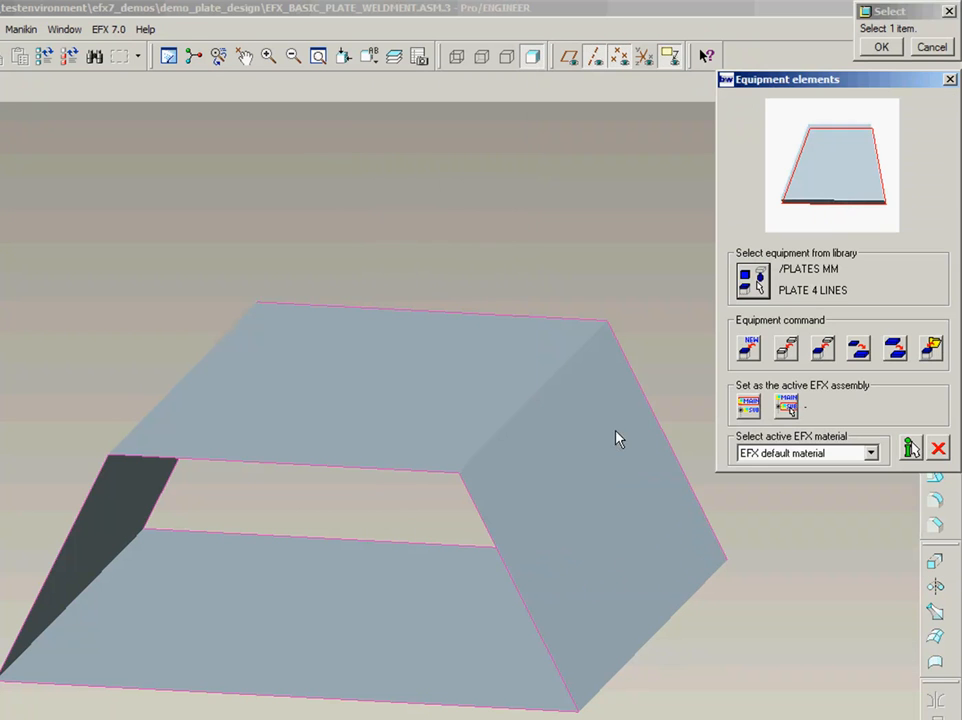
pyautogui.click(395, 706)
pyautogui.click(615, 478)
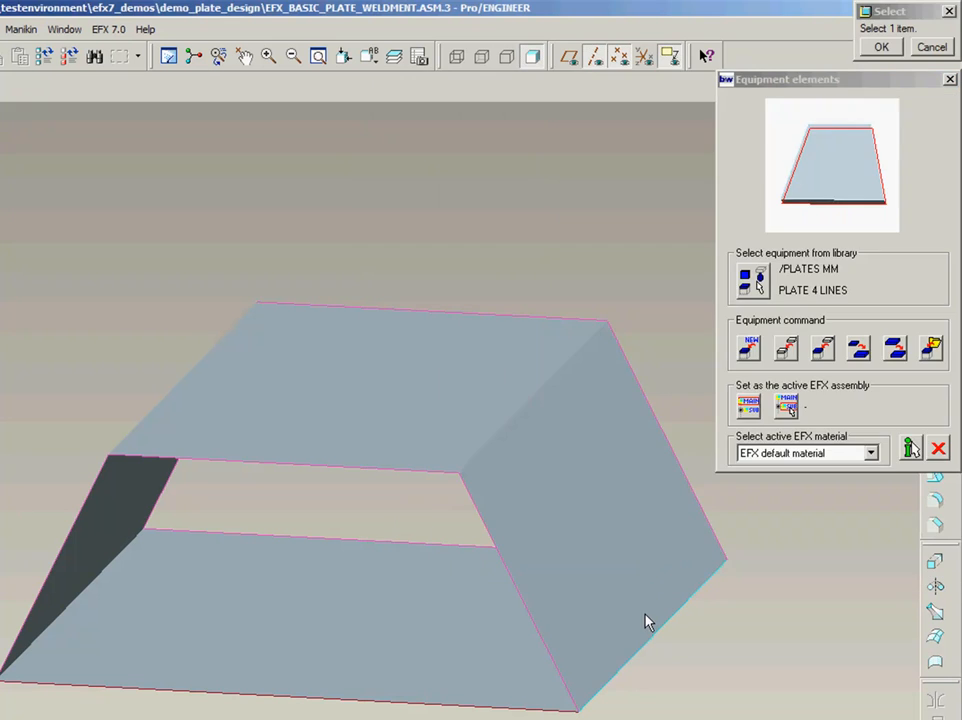
pyautogui.click(658, 643)
pyautogui.click(616, 481)
pyautogui.click(437, 554)
pyautogui.click(616, 507)
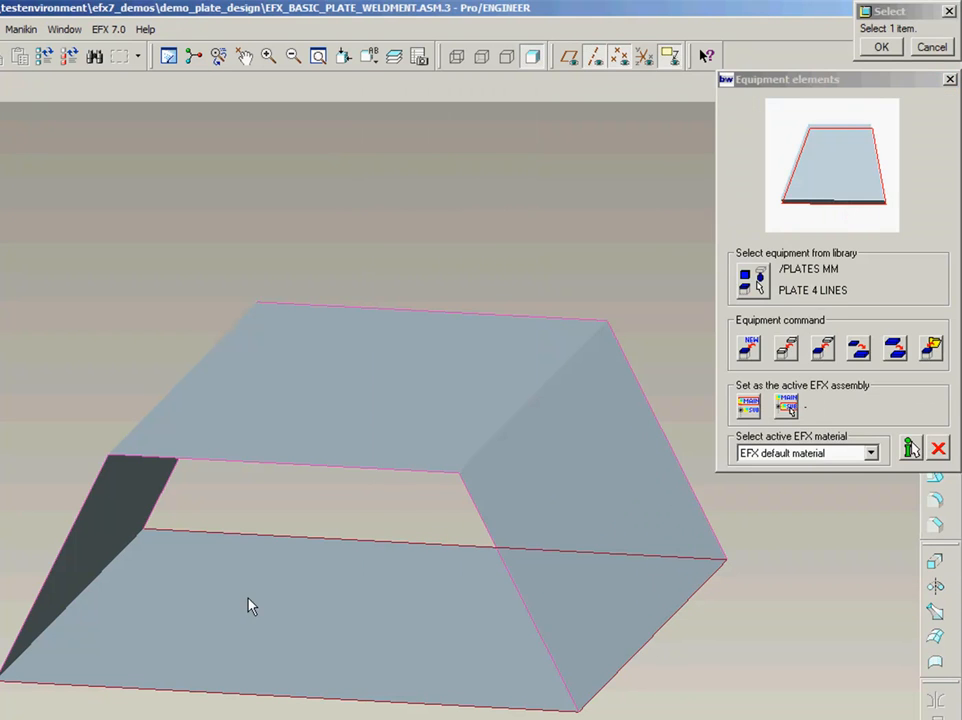
pyautogui.click(85, 591)
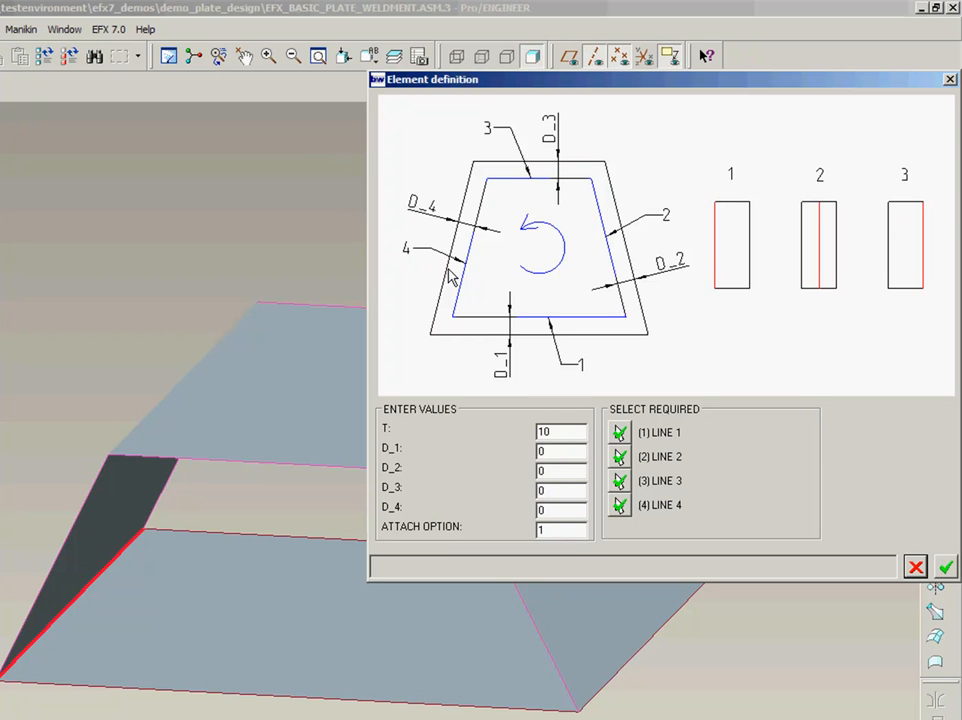
# - Set offsets D_2 and D_4 to 10 and create the base plate
pyautogui.doubleClick(545, 473)
pyautogui.write('1')
pyautogui.doubleClick(540, 510)
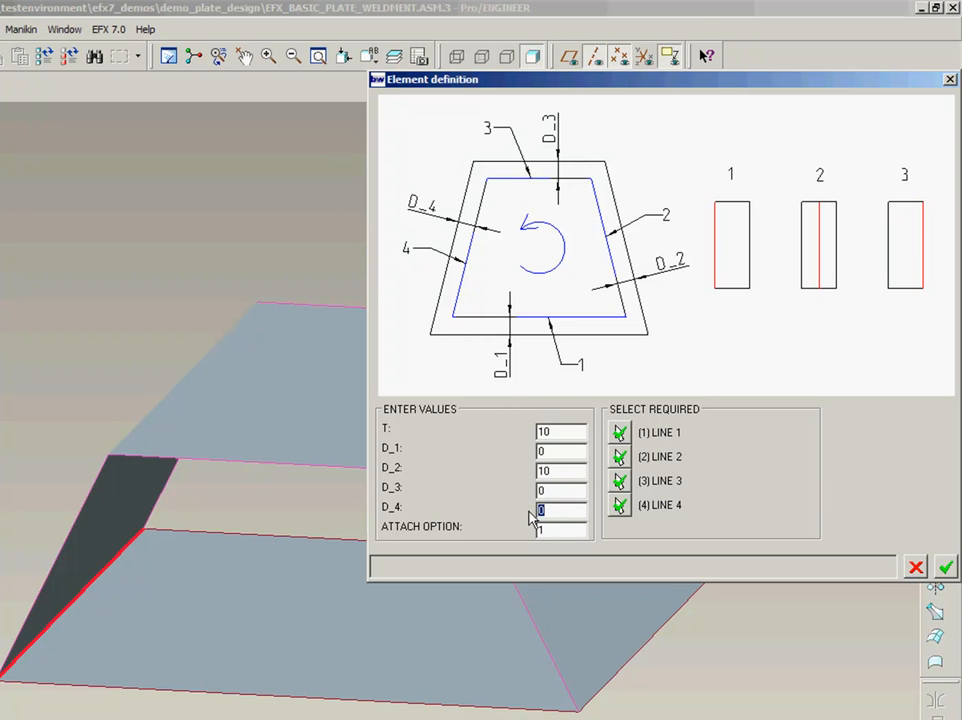
pyautogui.write('10')
pyautogui.click(942, 570)
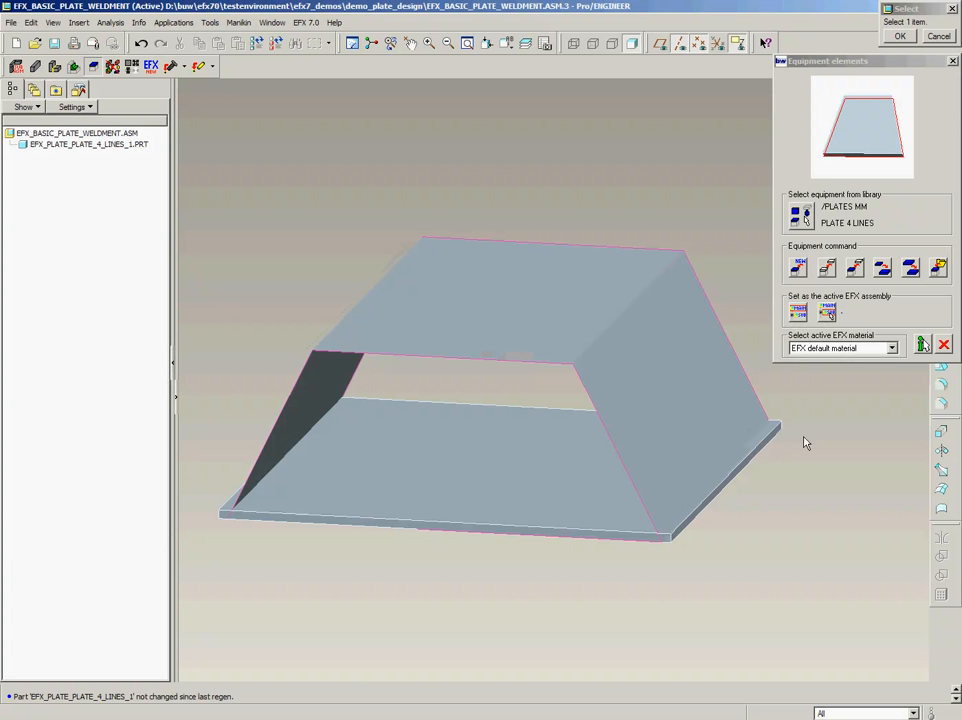
# - Reuse the base plate's definition for a top plate, referencing the top surface's four edges counter-clockwise from the front edge
pyautogui.click(857, 269)
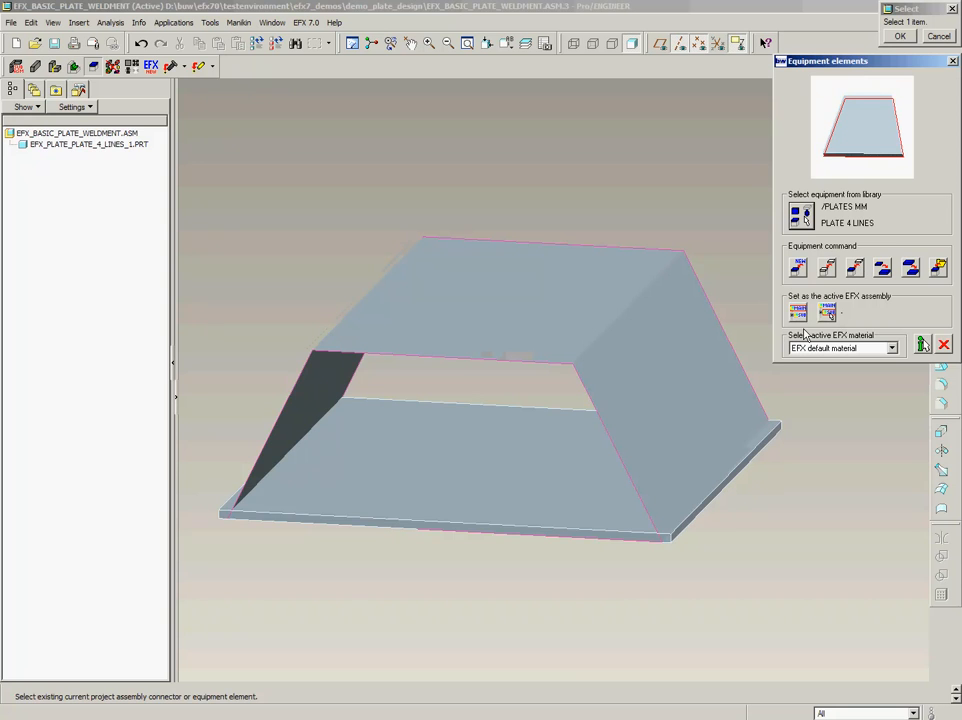
pyautogui.click(559, 501)
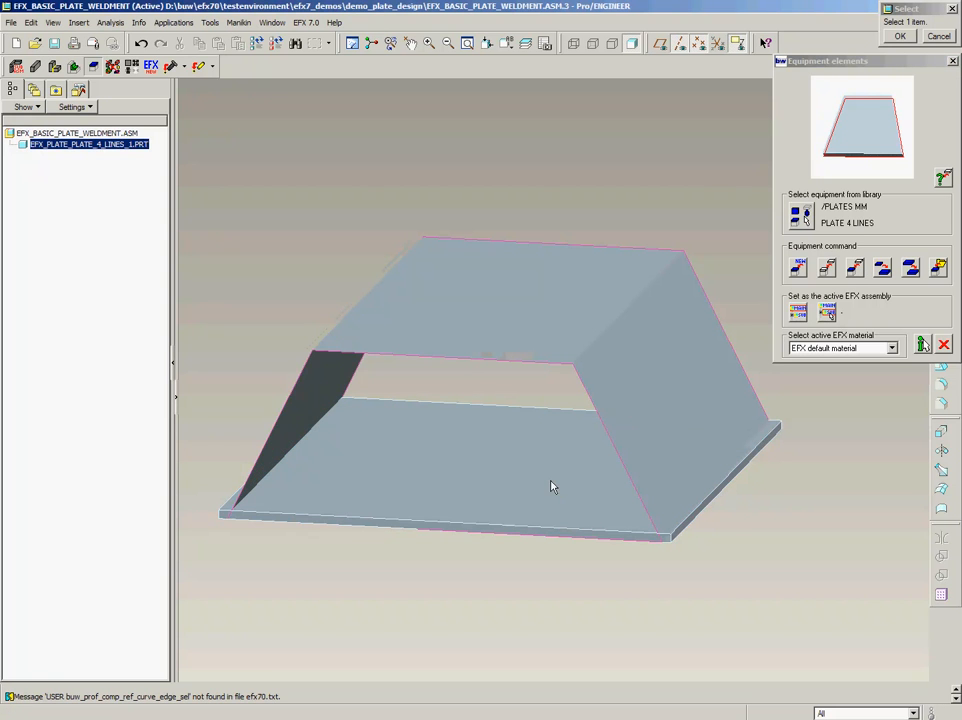
pyautogui.click(531, 366)
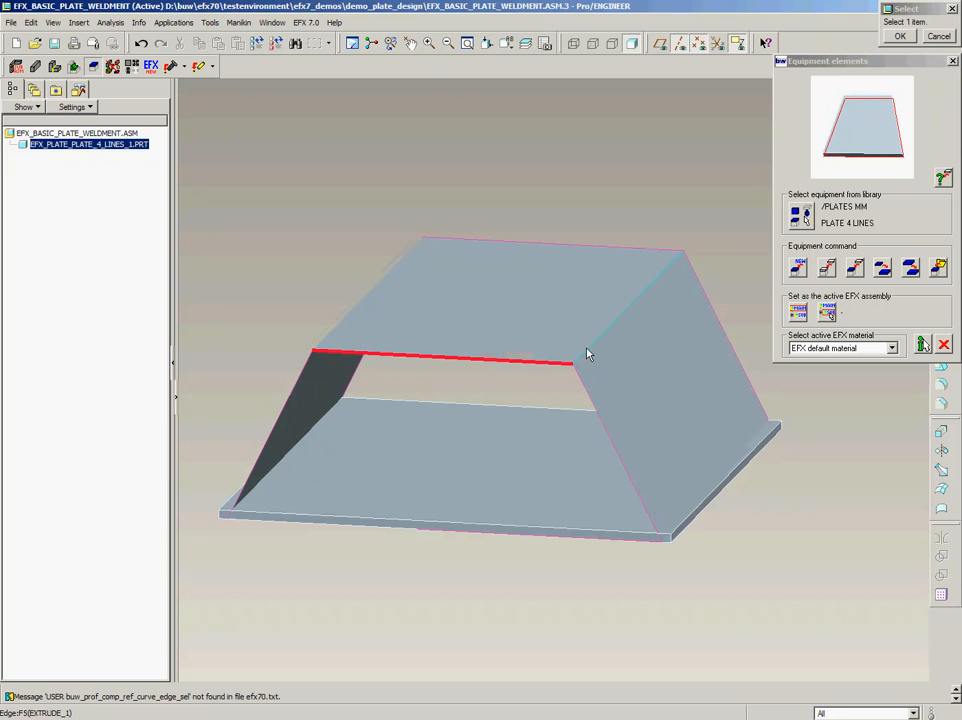
pyautogui.click(589, 350)
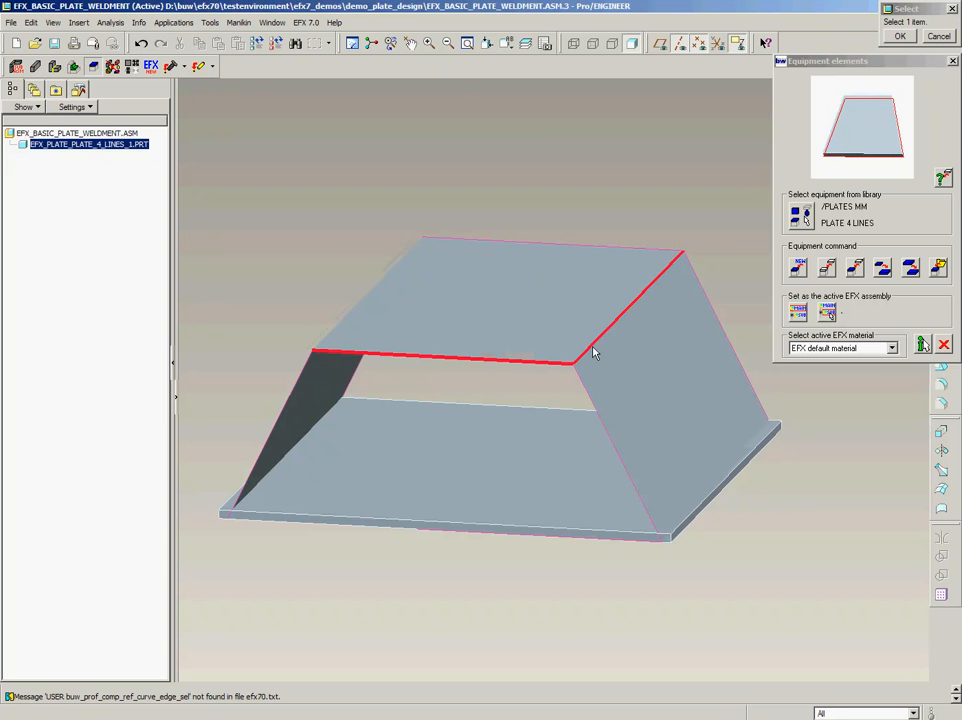
pyautogui.click(598, 244)
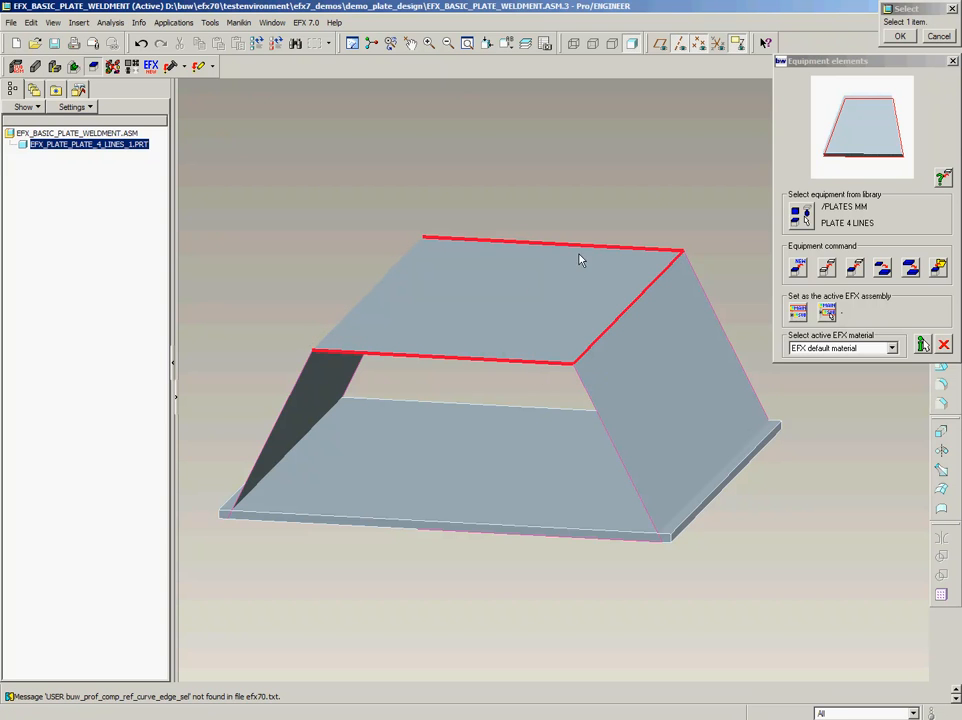
pyautogui.click(377, 289)
pyautogui.middleClick(376, 285)
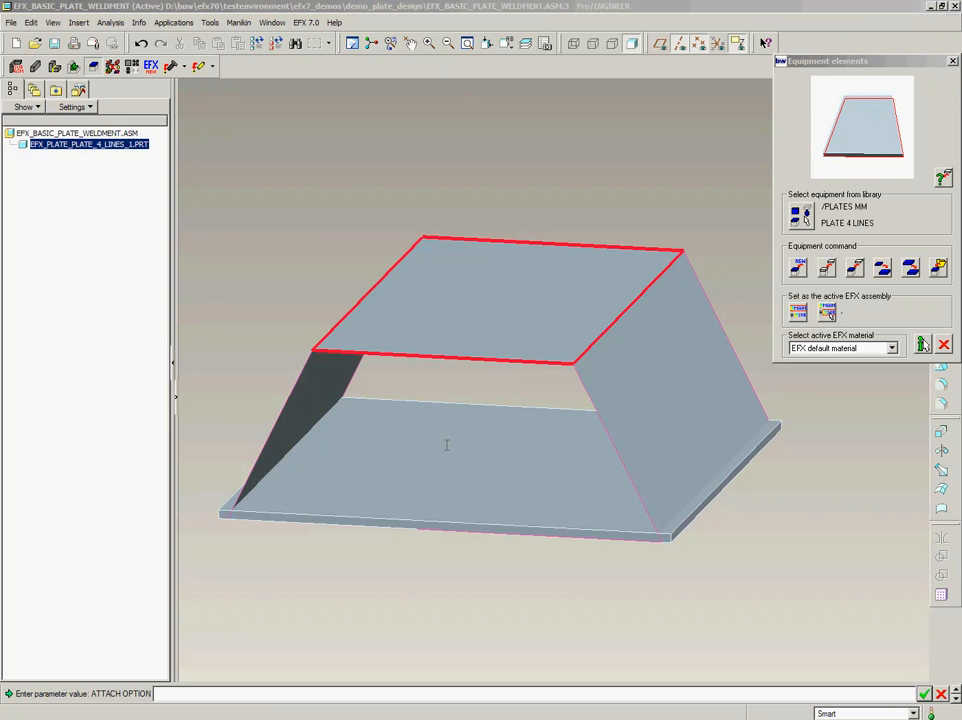
pyautogui.press('Return')
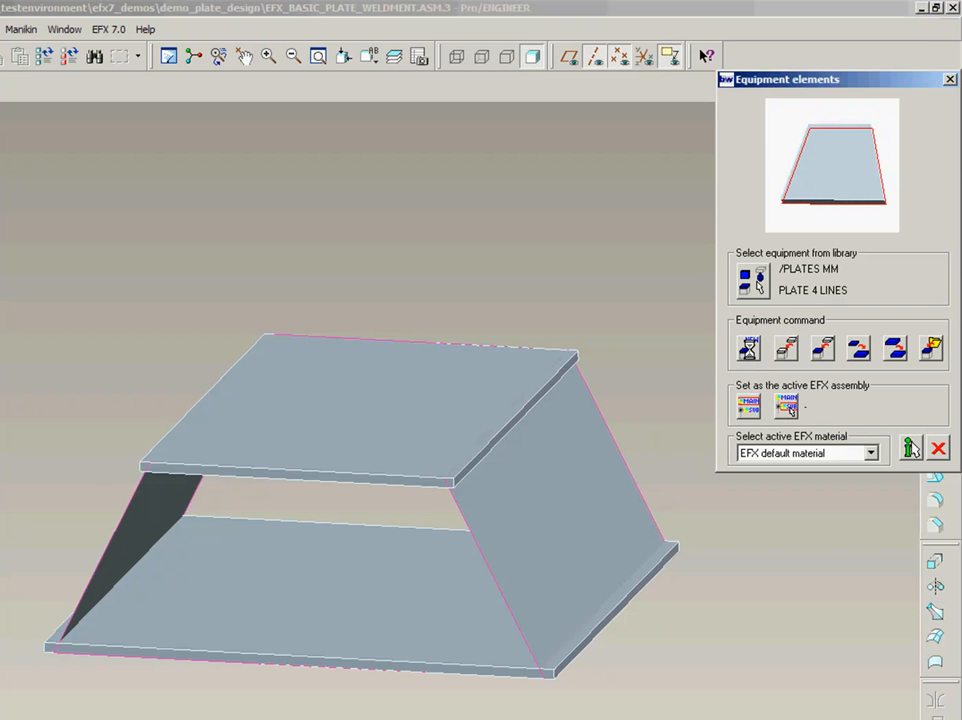
# - Start a new four-line plate and assign the right sloping surface's bottom, rear, top and front edges as lines 1 to 4
pyautogui.click(736, 344)
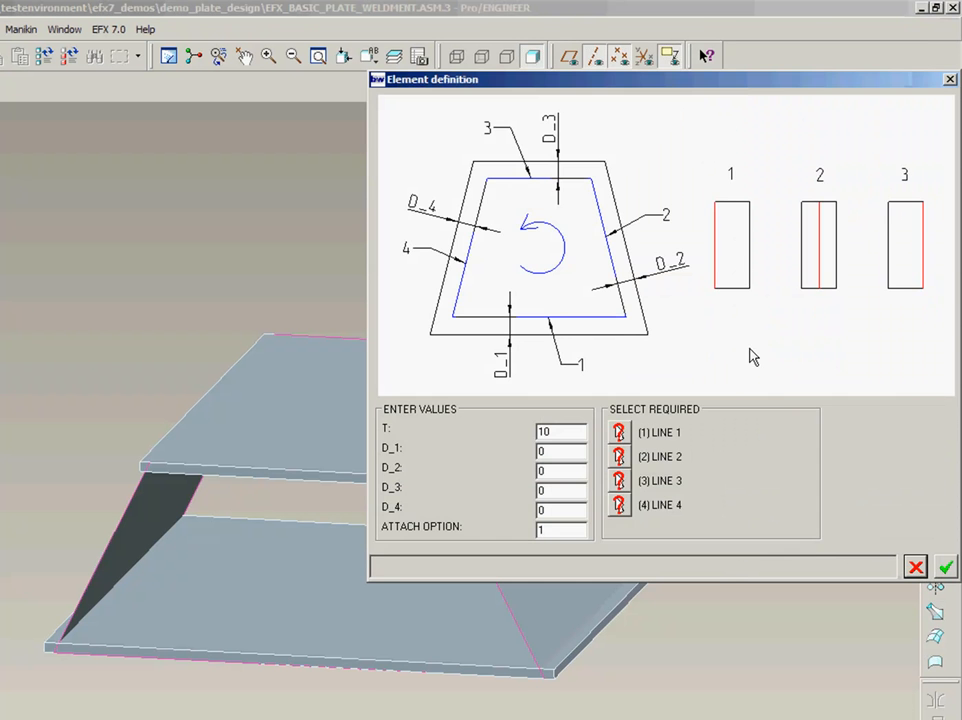
pyautogui.click(618, 434)
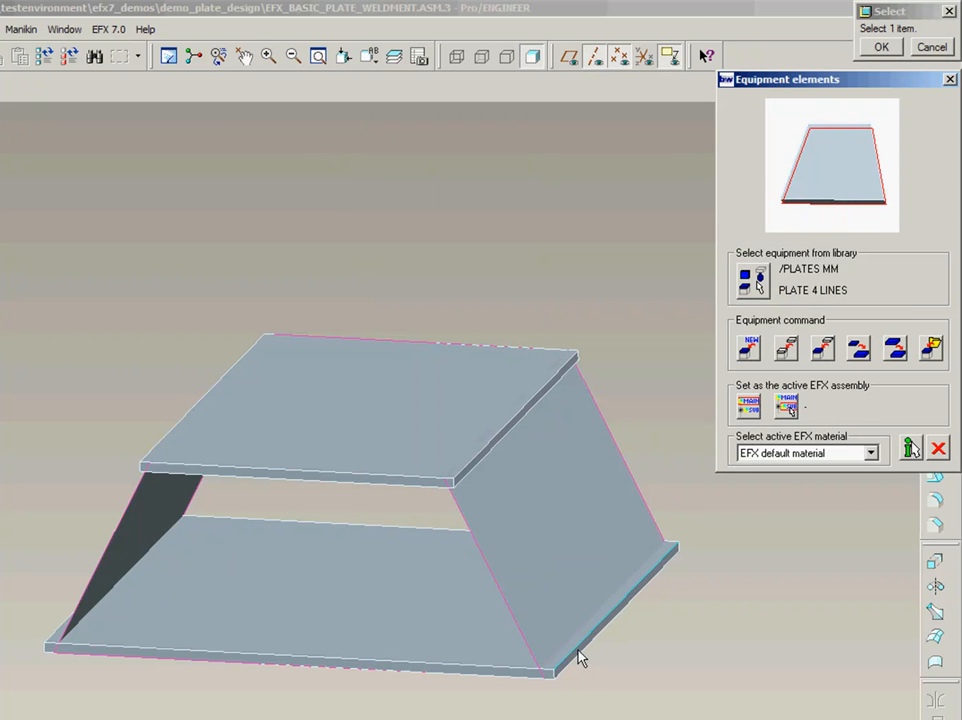
pyautogui.scroll(5, 584, 700)
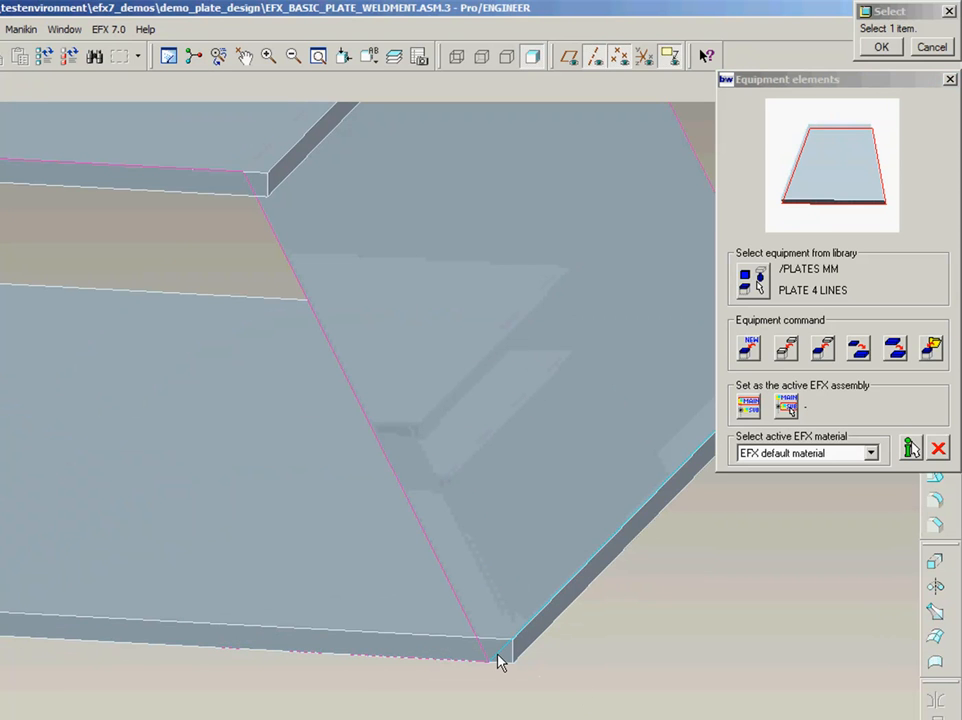
pyautogui.click(500, 661)
pyautogui.click(619, 481)
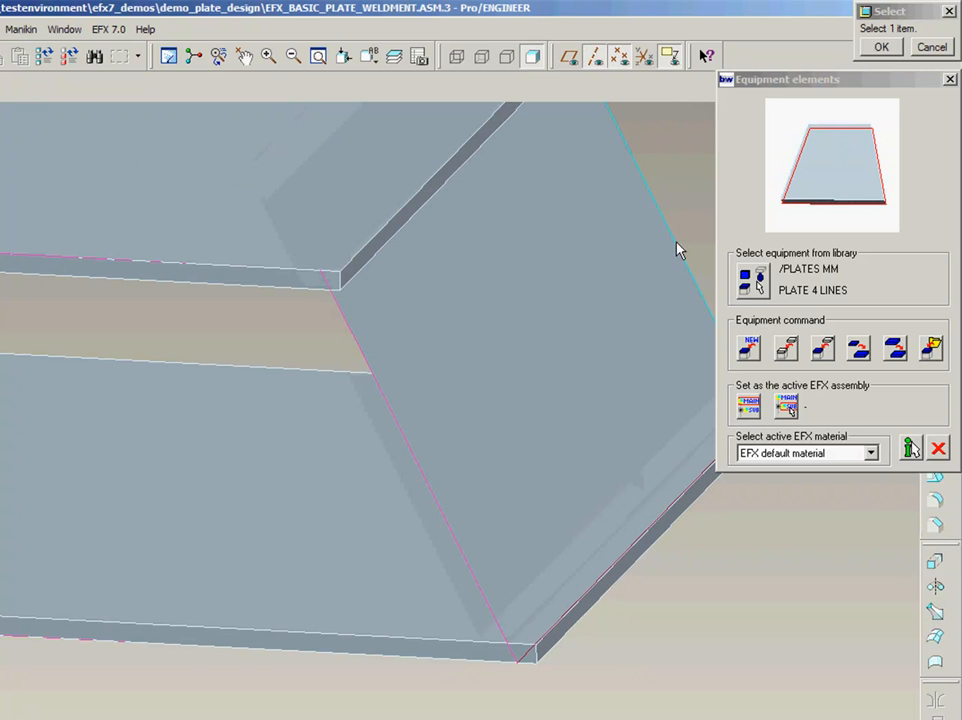
pyautogui.click(679, 250)
pyautogui.middleClick(622, 487)
pyautogui.click(346, 249)
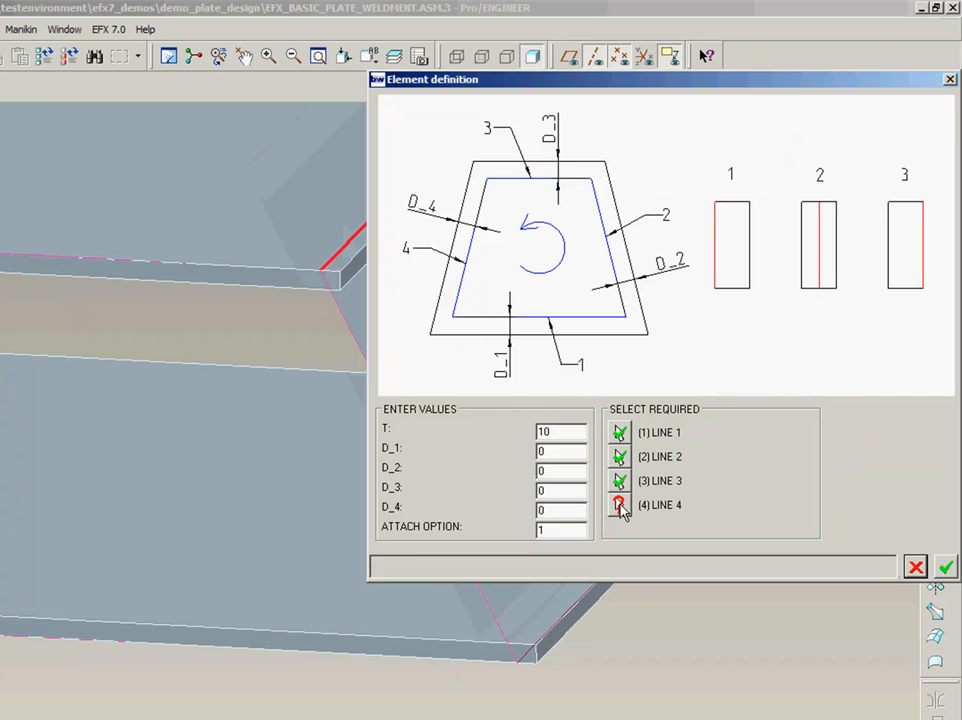
pyautogui.middleClick(493, 450)
pyautogui.click(392, 412)
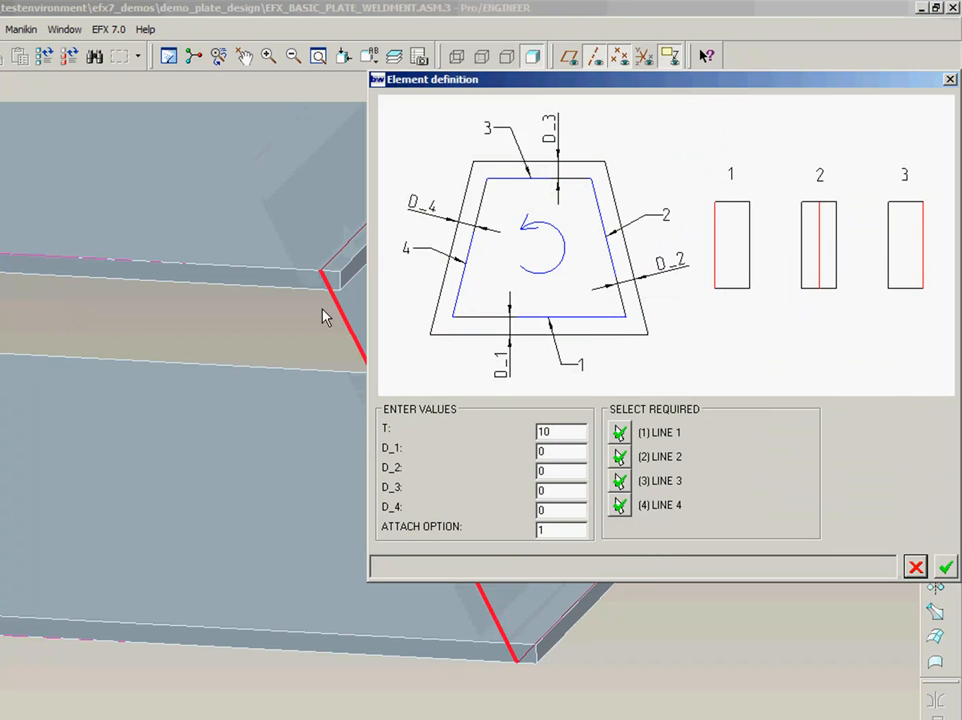
# - Set the attach option to 3 and create the right side plate
pyautogui.doubleClick(538, 530)
pyautogui.write('3')
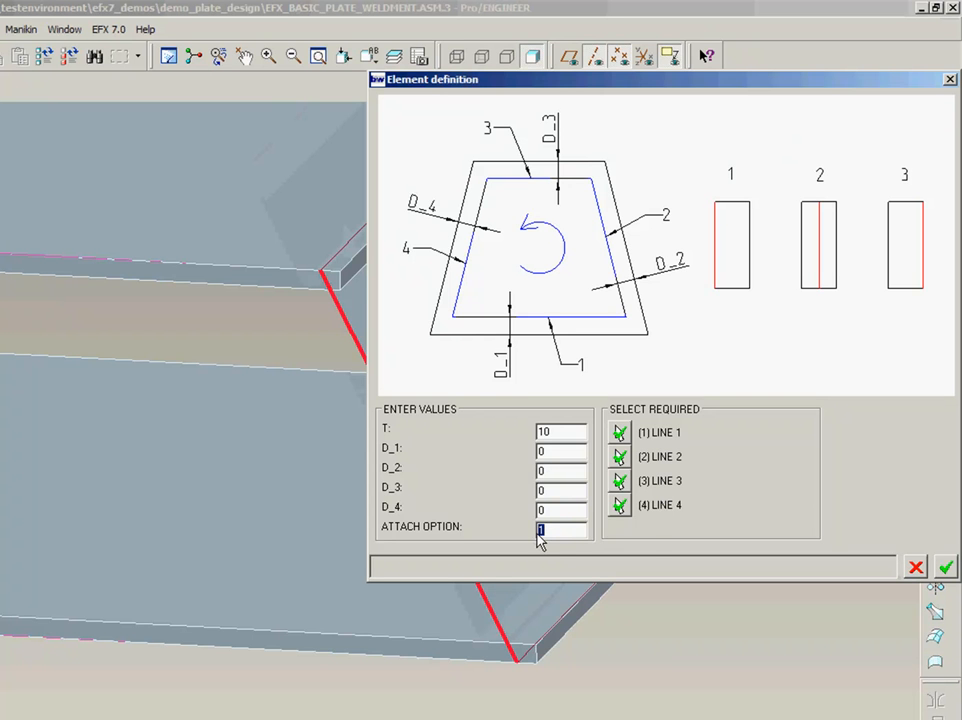
pyautogui.click(946, 568)
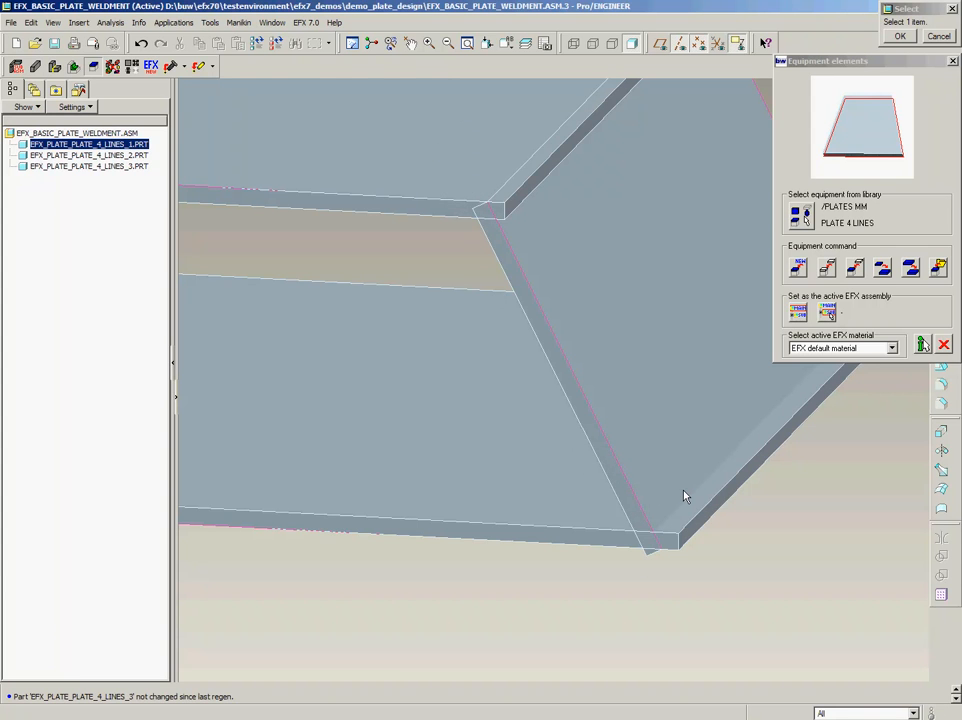
# - Reuse the right side plate's definition on the left sloping surface's bottom, rear, top and front edges, with attach option 1
pyautogui.click(826, 314)
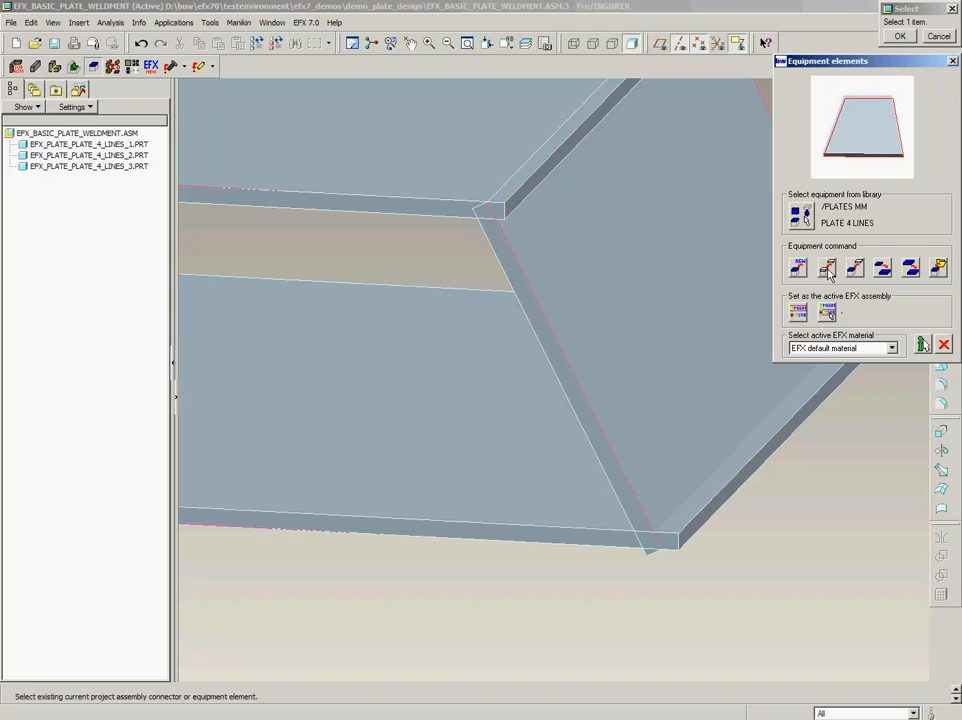
pyautogui.click(588, 349)
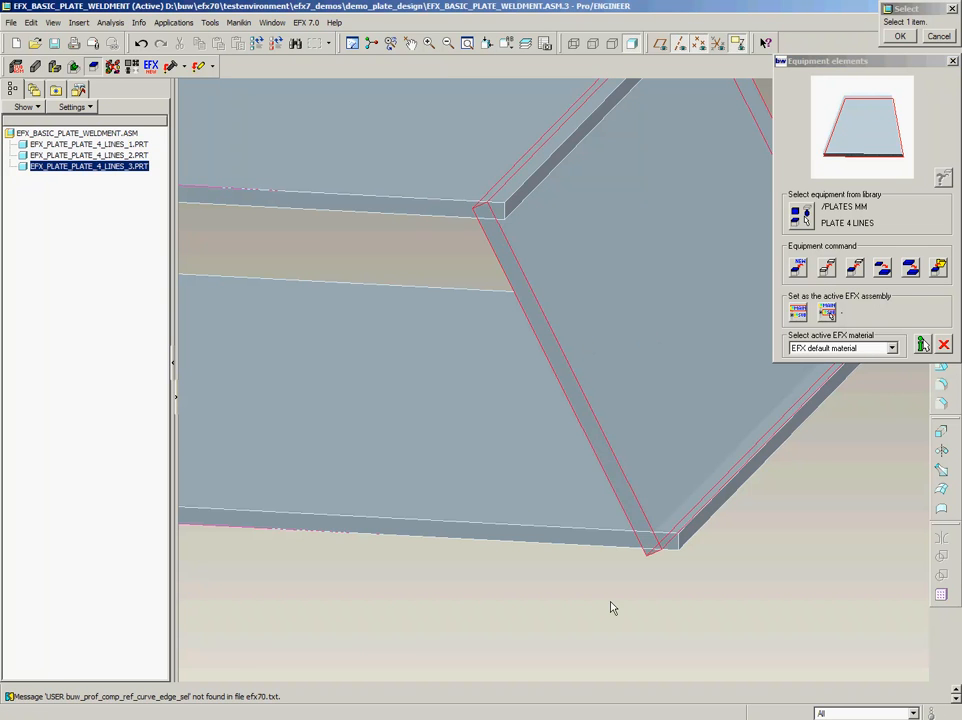
pyautogui.scroll(3, 742, 581)
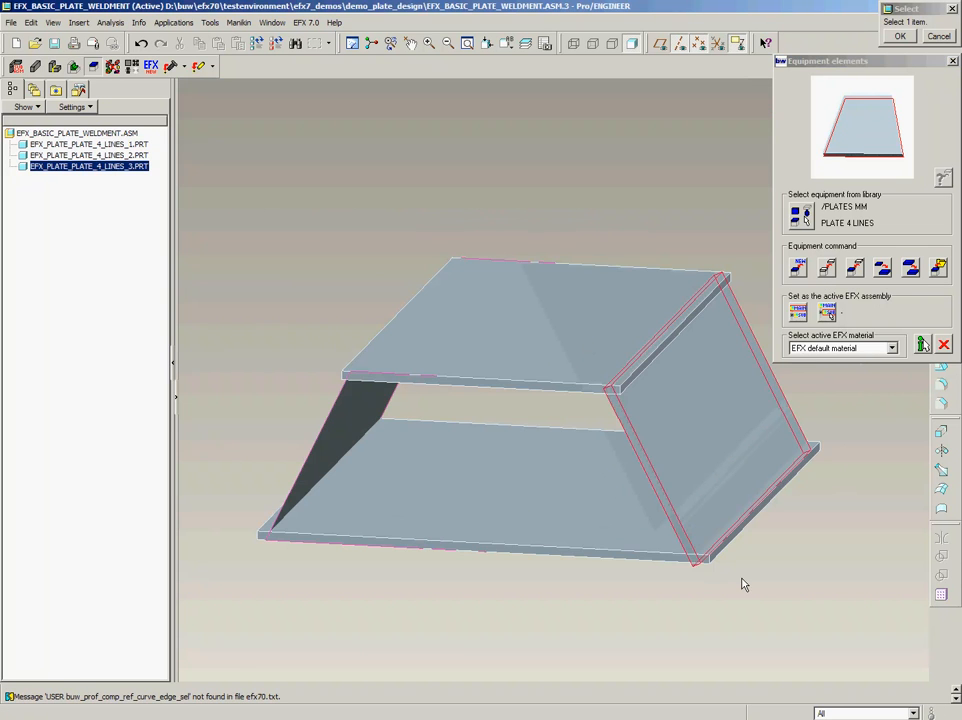
pyautogui.click(313, 505)
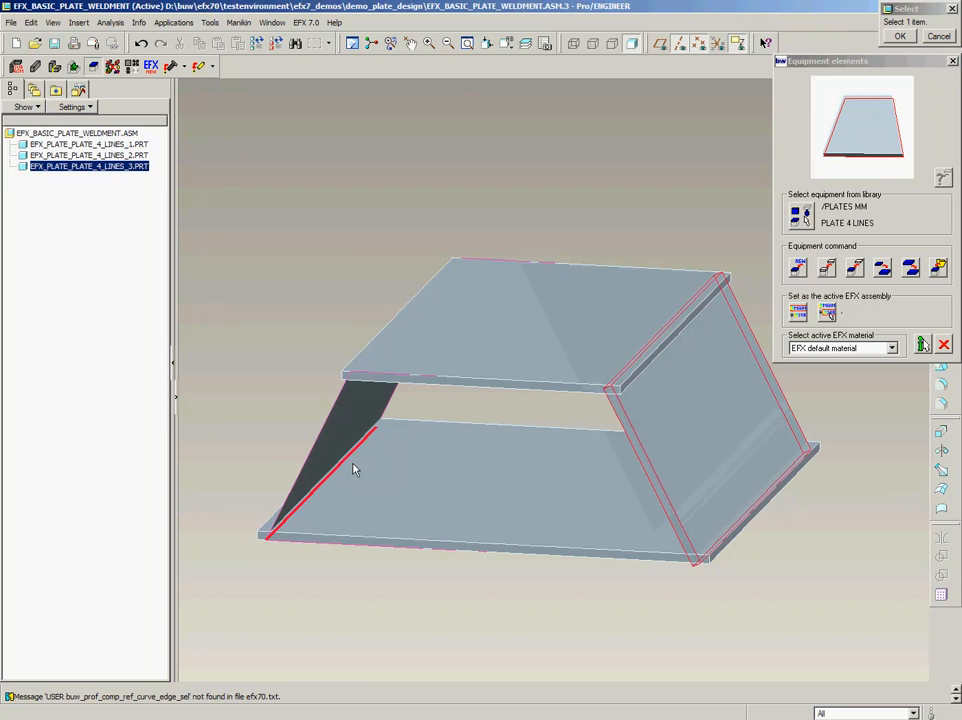
pyautogui.click(392, 408)
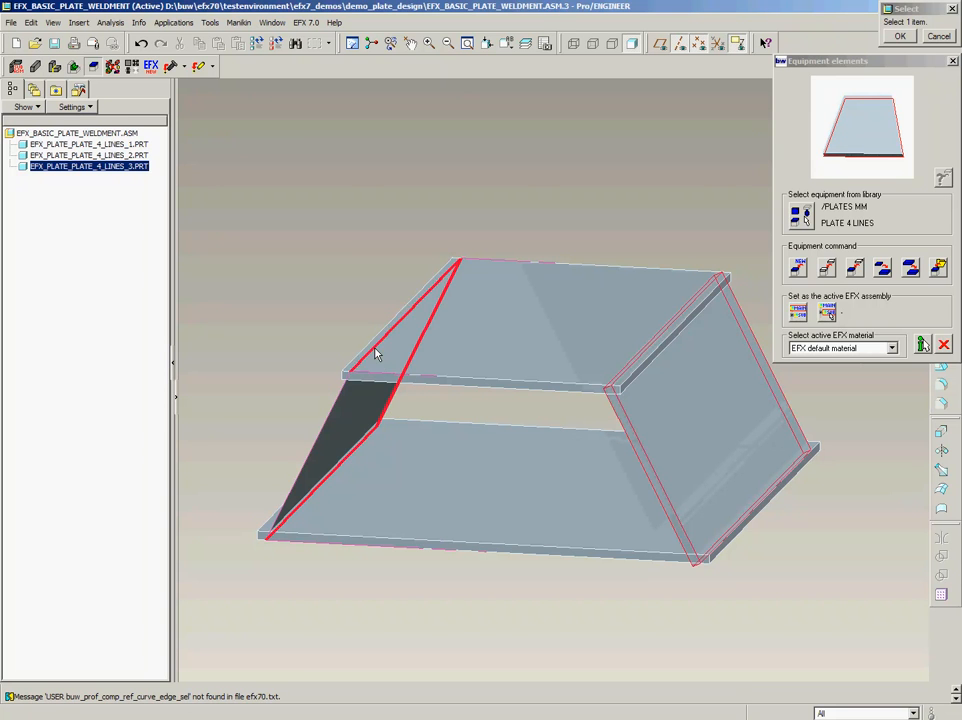
pyautogui.click(338, 412)
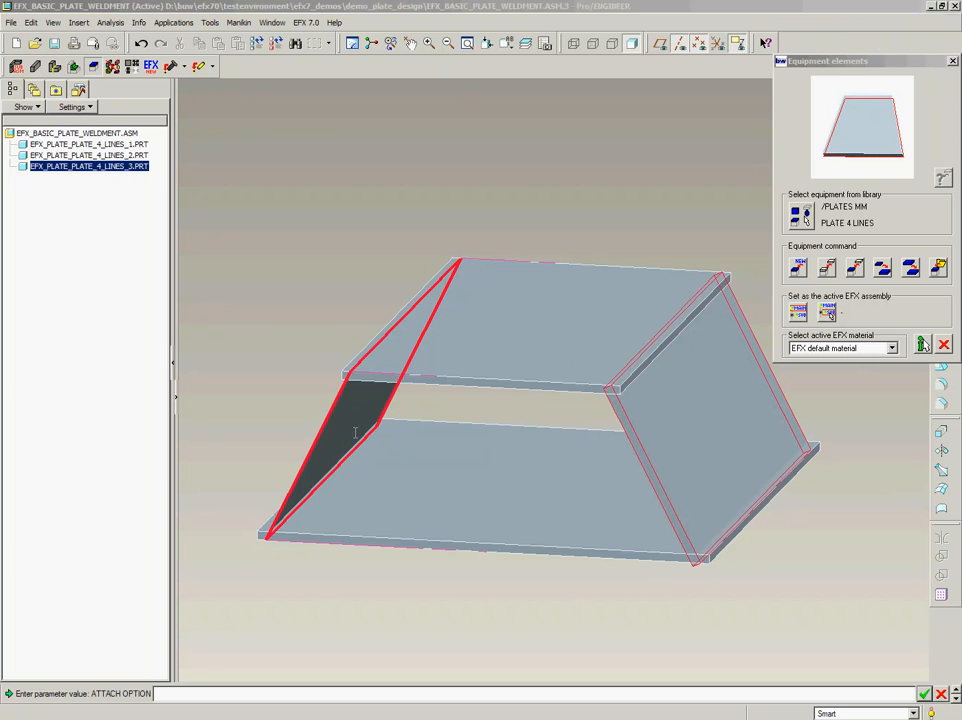
pyautogui.write('1')
pyautogui.press('Return')
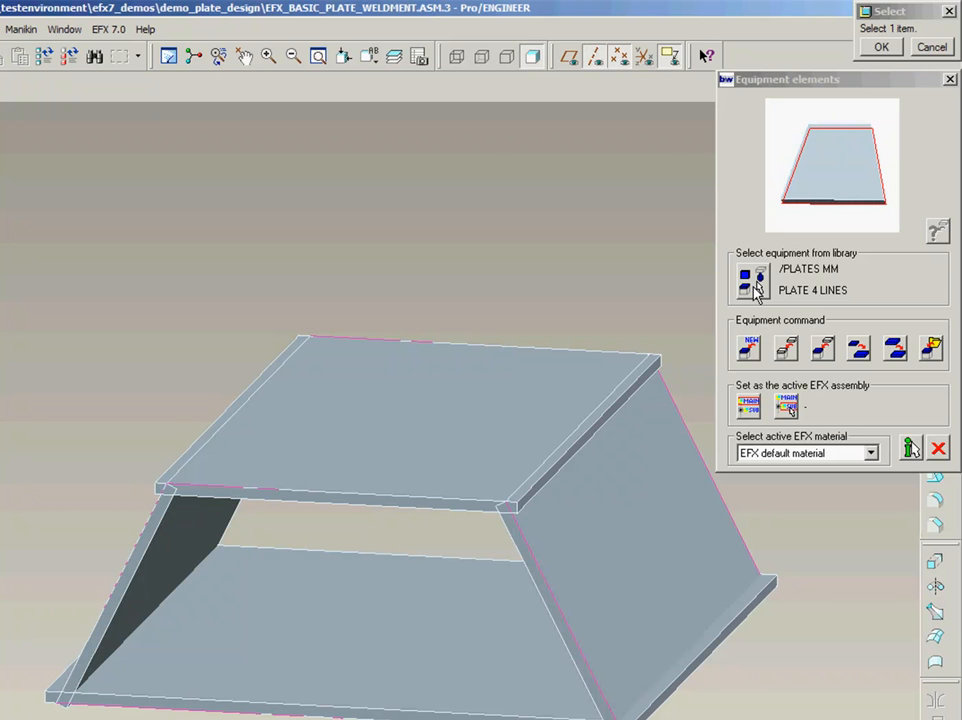
# - Choose PLATE 4 PLANES from the library and assign the base surface as plane 1
pyautogui.click(754, 286)
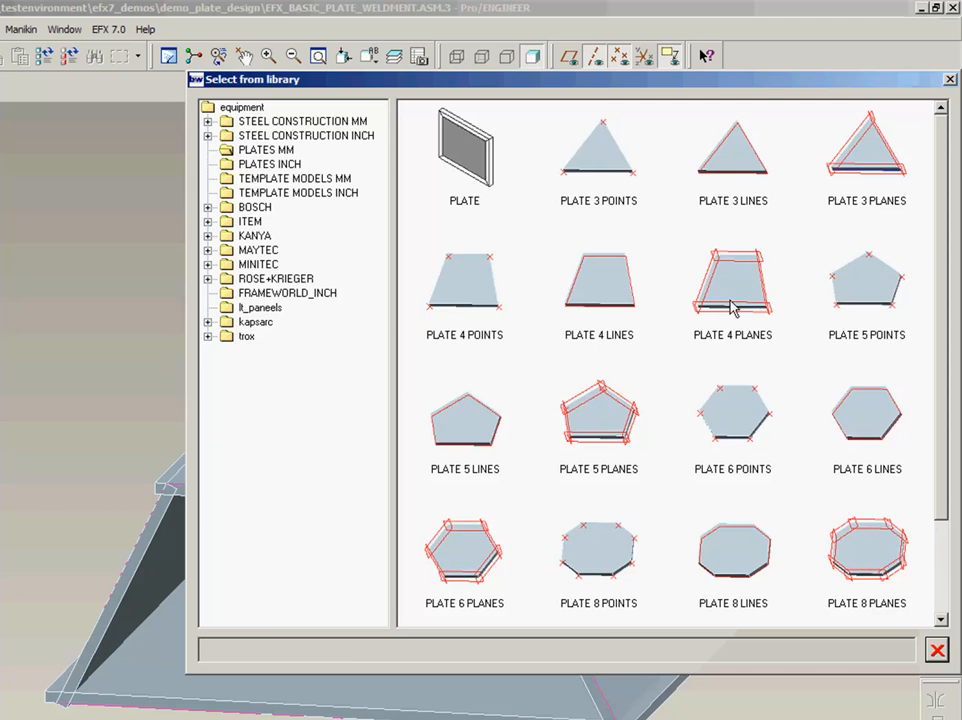
pyautogui.doubleClick(745, 300)
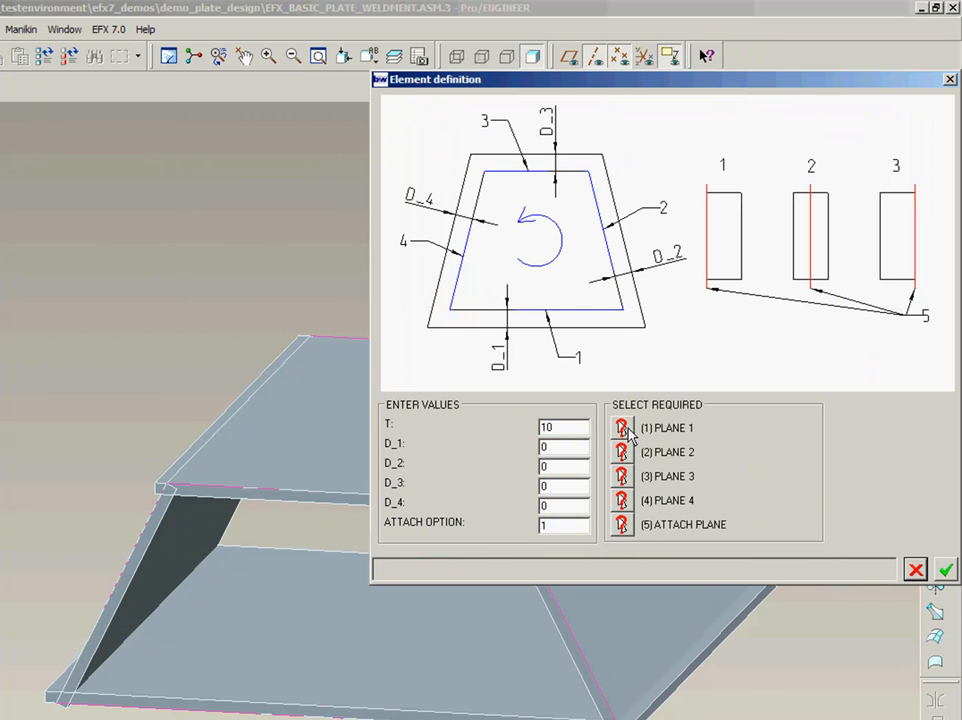
pyautogui.click(622, 428)
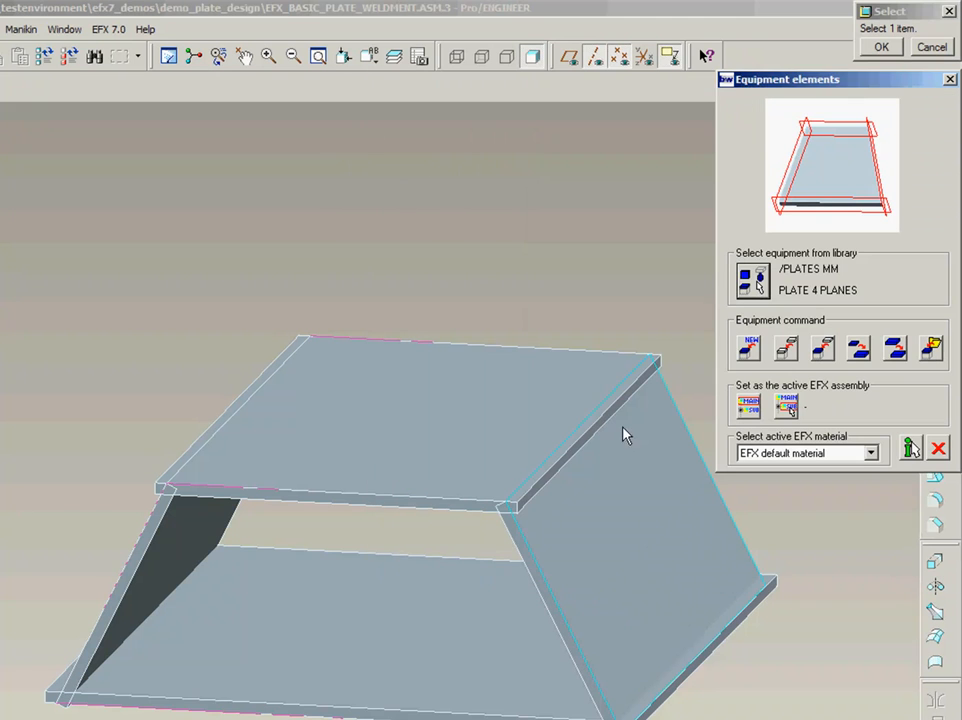
pyautogui.click(393, 662)
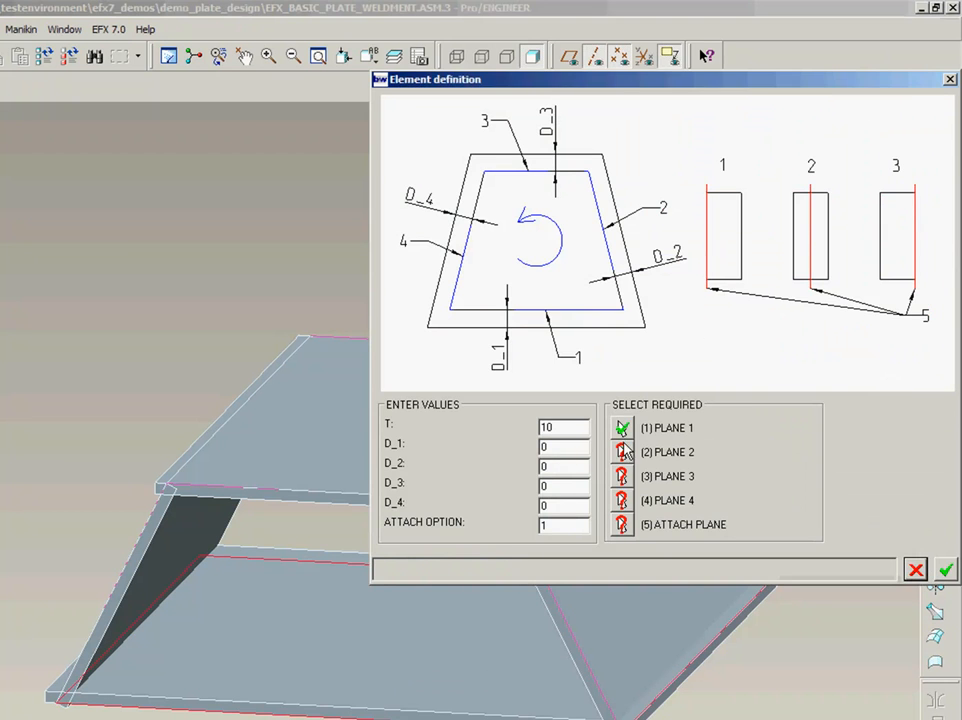
# - Assign the right side plate's inner face, the top plate's underside and the left side plate's inner face as planes 2, 3 and 4
pyautogui.click(622, 456)
pyautogui.moveTo(470, 713); pyautogui.dragTo(558, 716, button='middle')
pyautogui.click(637, 578)
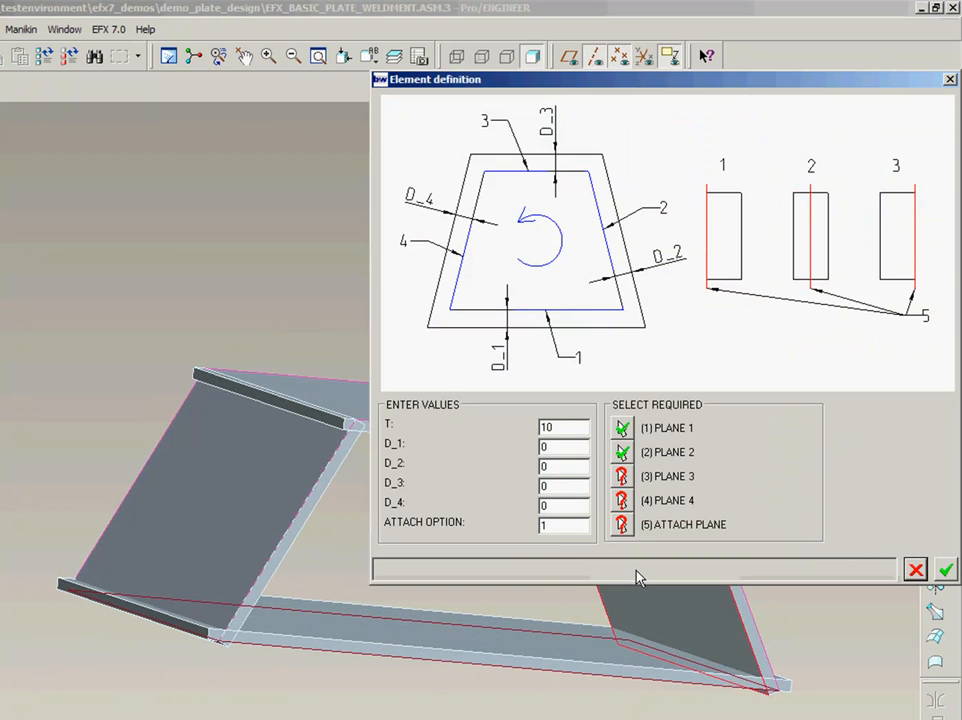
pyautogui.click(622, 477)
pyautogui.moveTo(583, 662); pyautogui.dragTo(537, 714, button='middle')
pyautogui.click(433, 441)
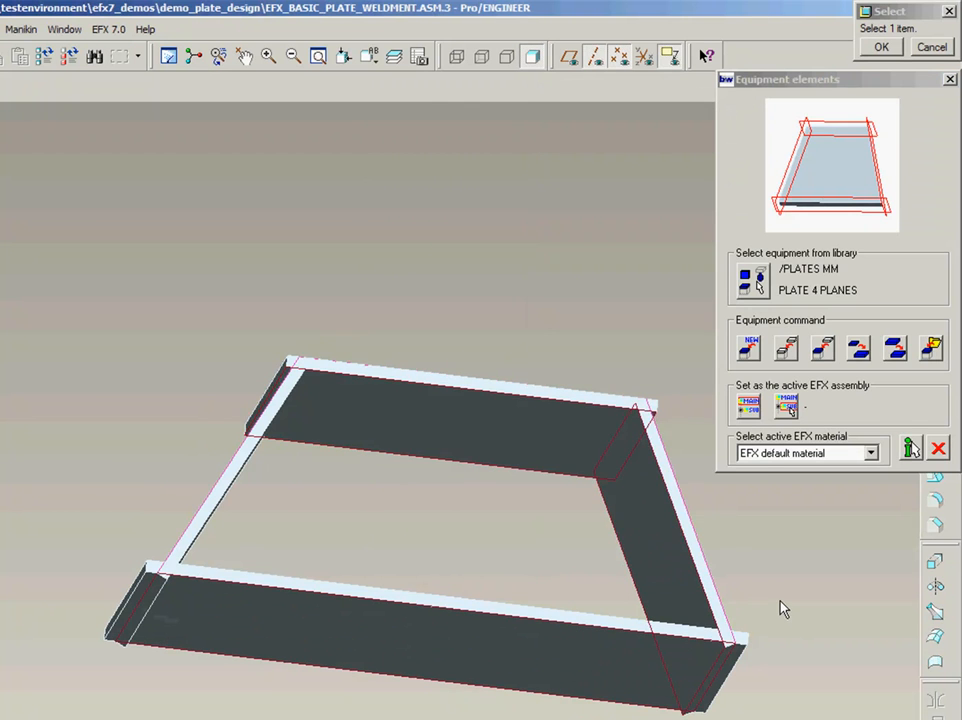
pyautogui.hotkey('ctrl', 'd')
pyautogui.click(258, 498)
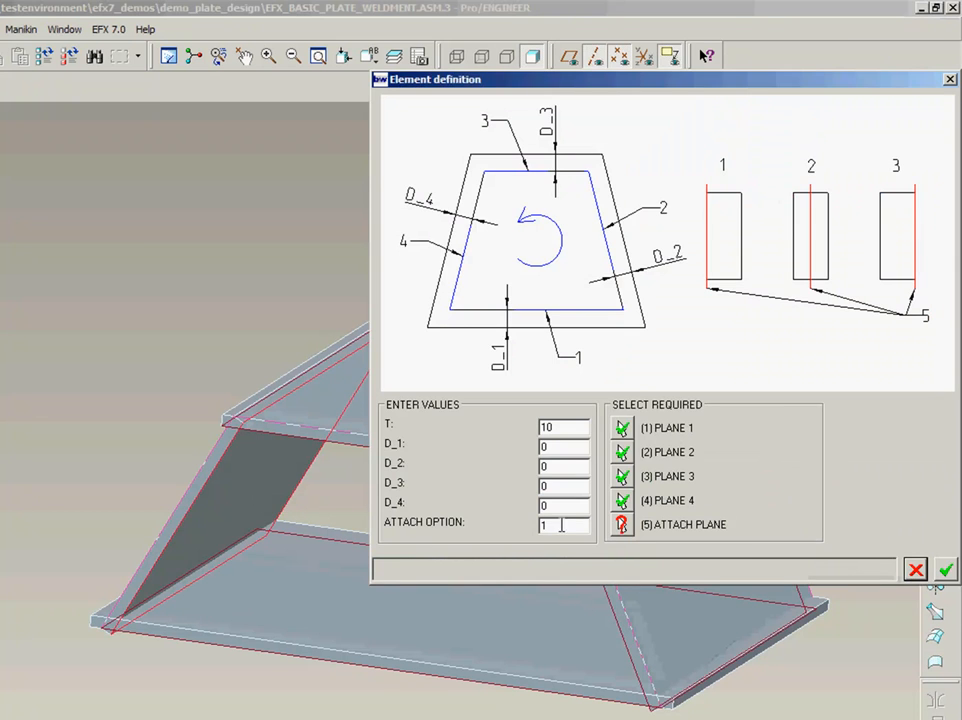
# - Show the datum planes, pick A_XY as the attach plane and create the closing plate with attach option 2
pyautogui.click(622, 526)
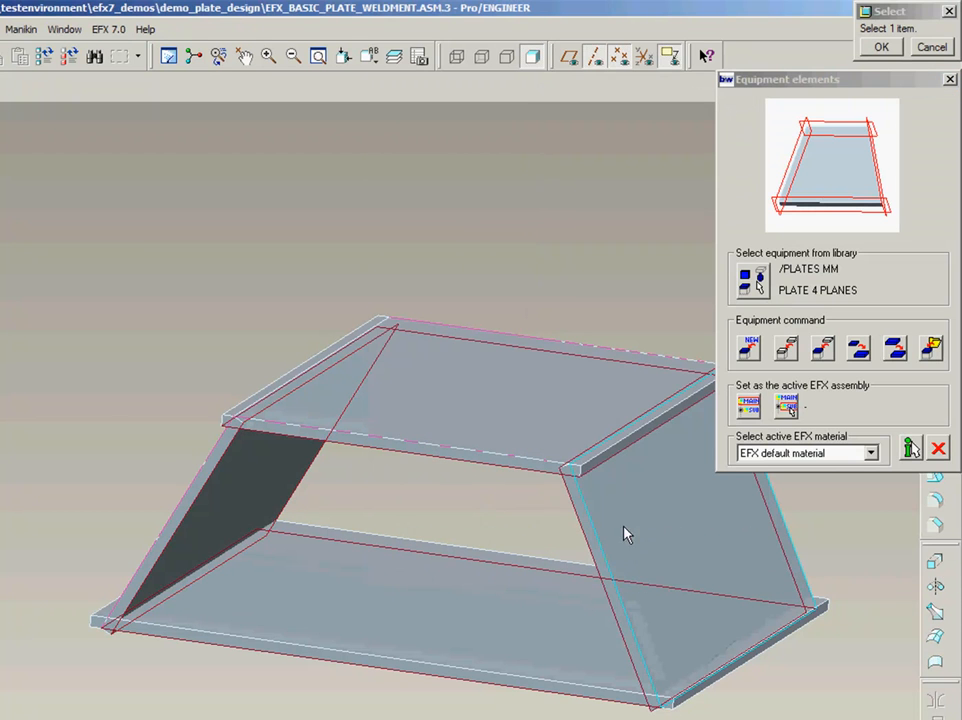
pyautogui.click(568, 59)
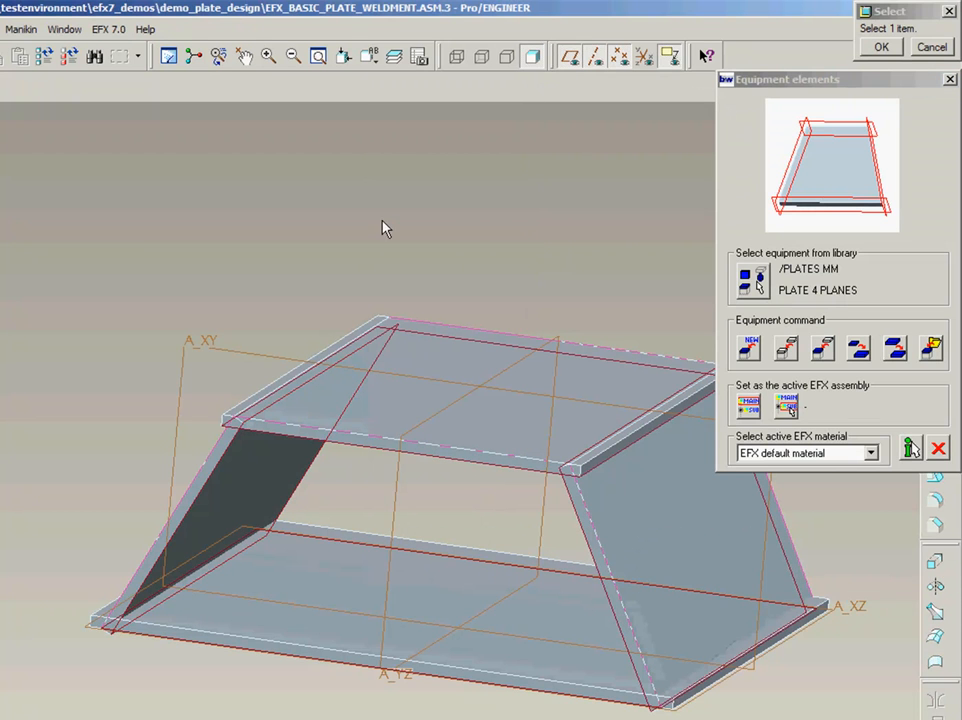
pyautogui.click(217, 358)
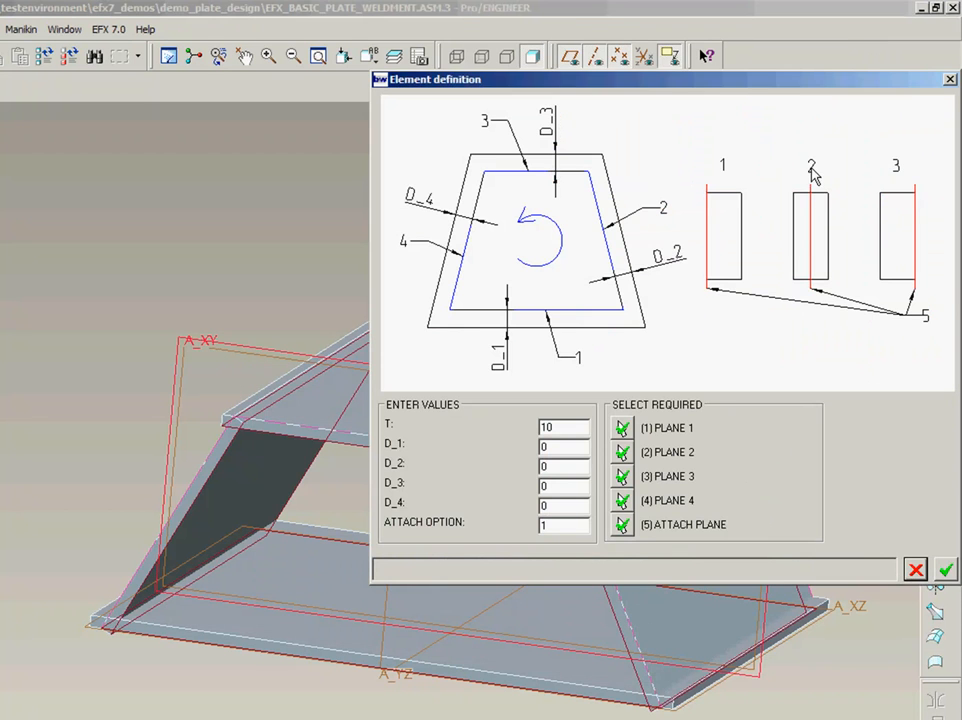
pyautogui.doubleClick(545, 525)
pyautogui.write('2')
pyautogui.click(946, 570)
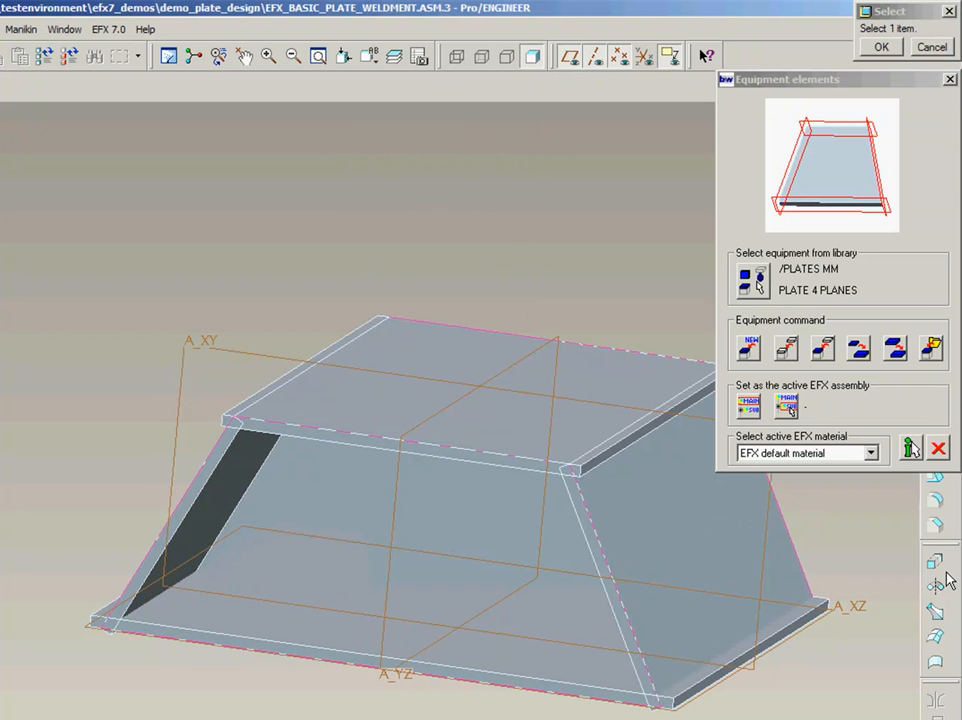
pyautogui.click(928, 48)
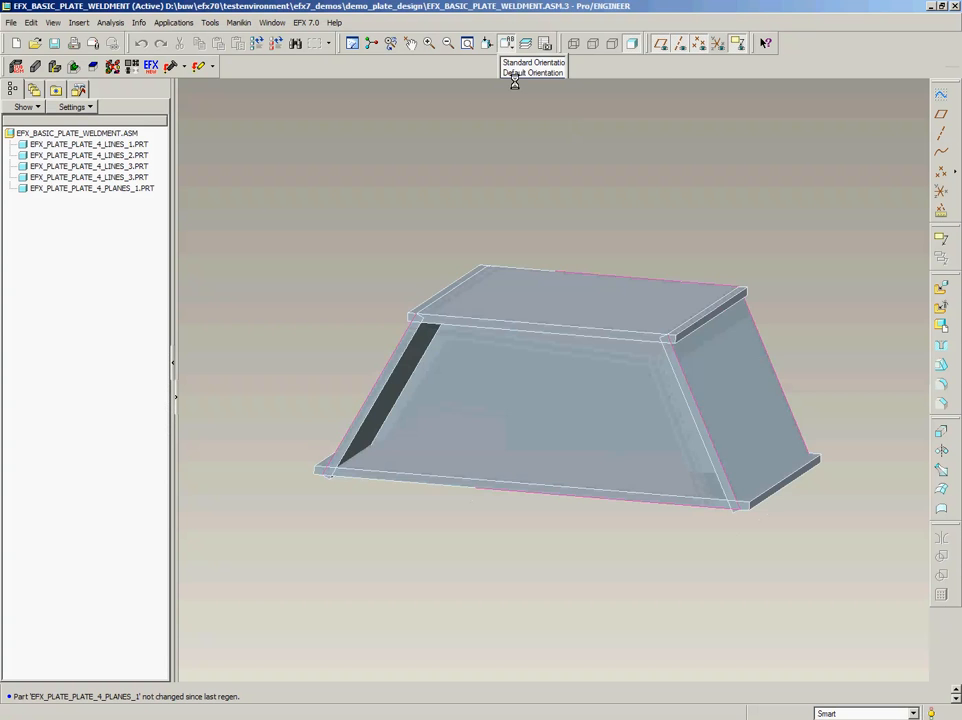
# - Switch to the front view, hide the datum planes, axes and points, and inspect the plate overlaps at the corners
pyautogui.click(513, 43)
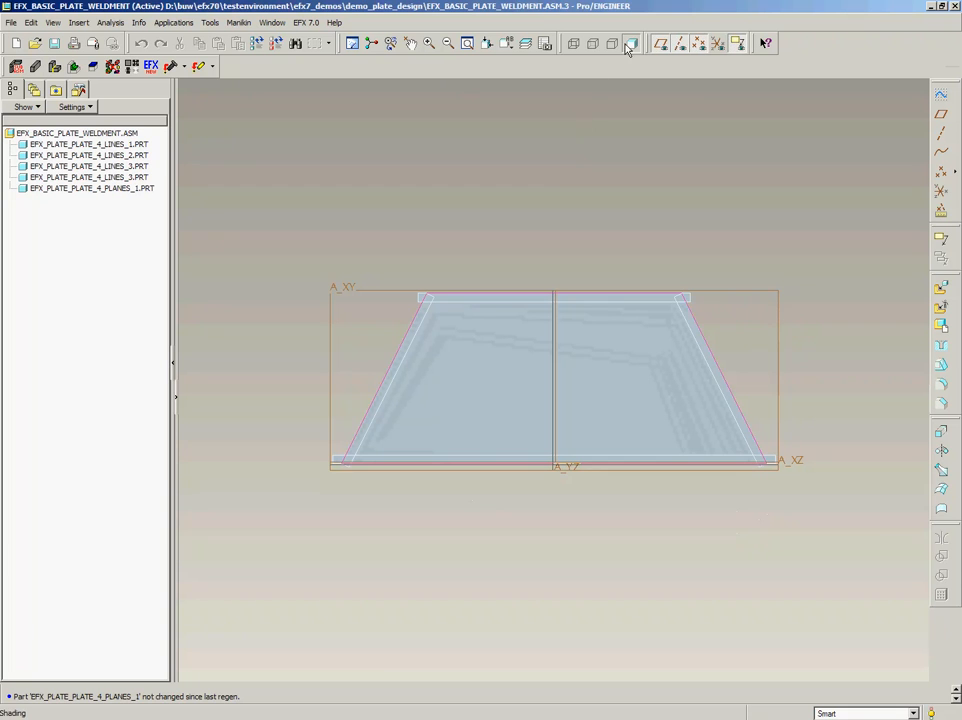
pyautogui.click(660, 45)
pyautogui.click(678, 46)
pyautogui.click(698, 44)
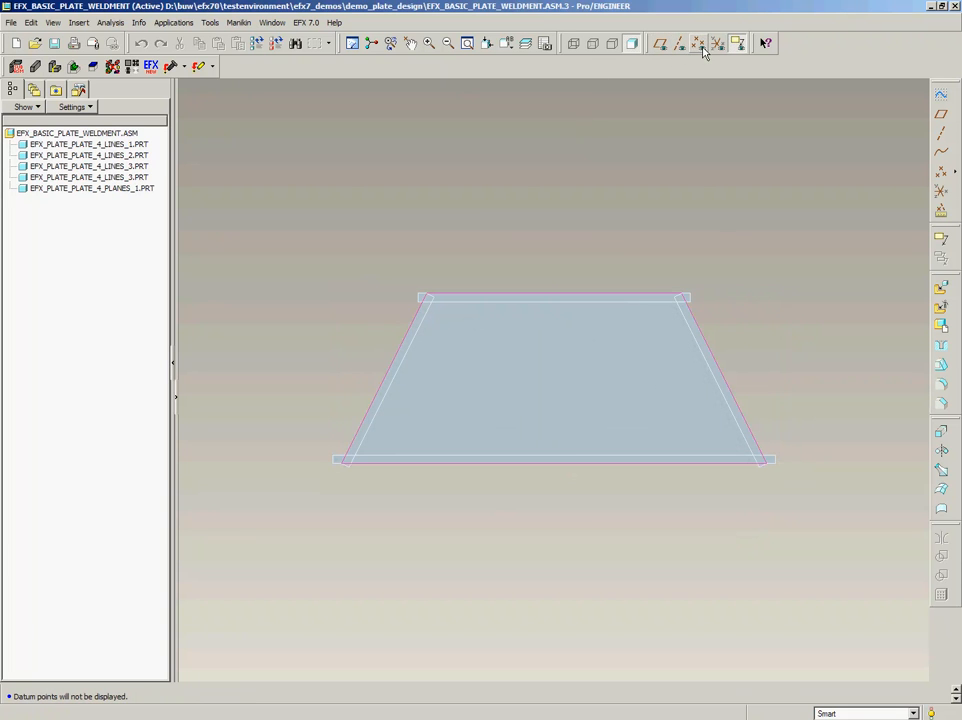
pyautogui.scroll(-2, 812, 462)
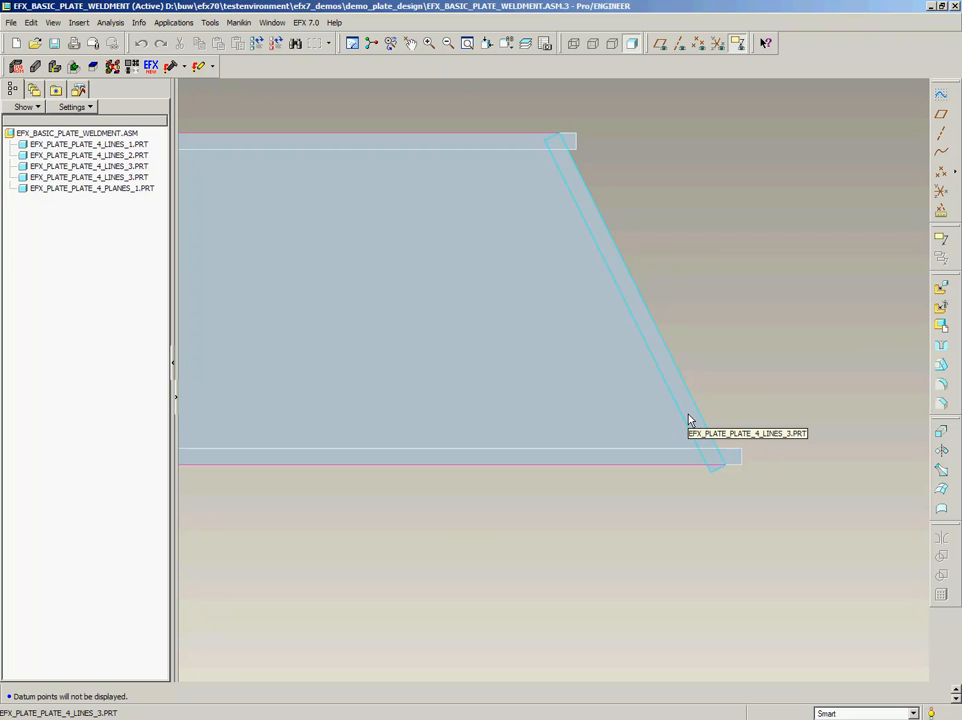
pyautogui.scroll(-2, 712, 462)
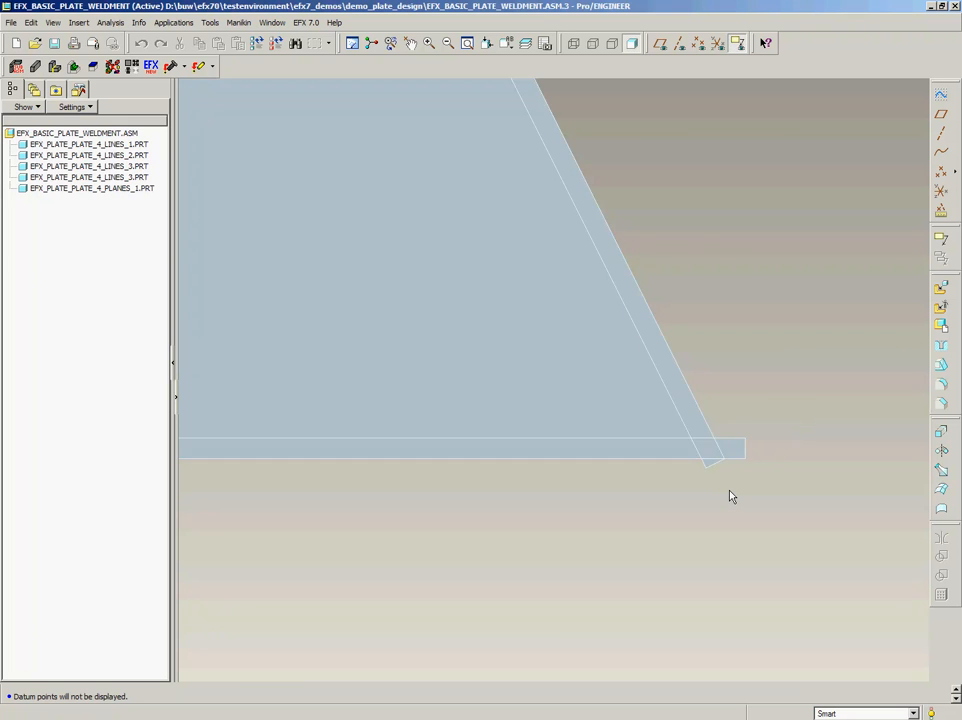
pyautogui.scroll(3, 835, 462)
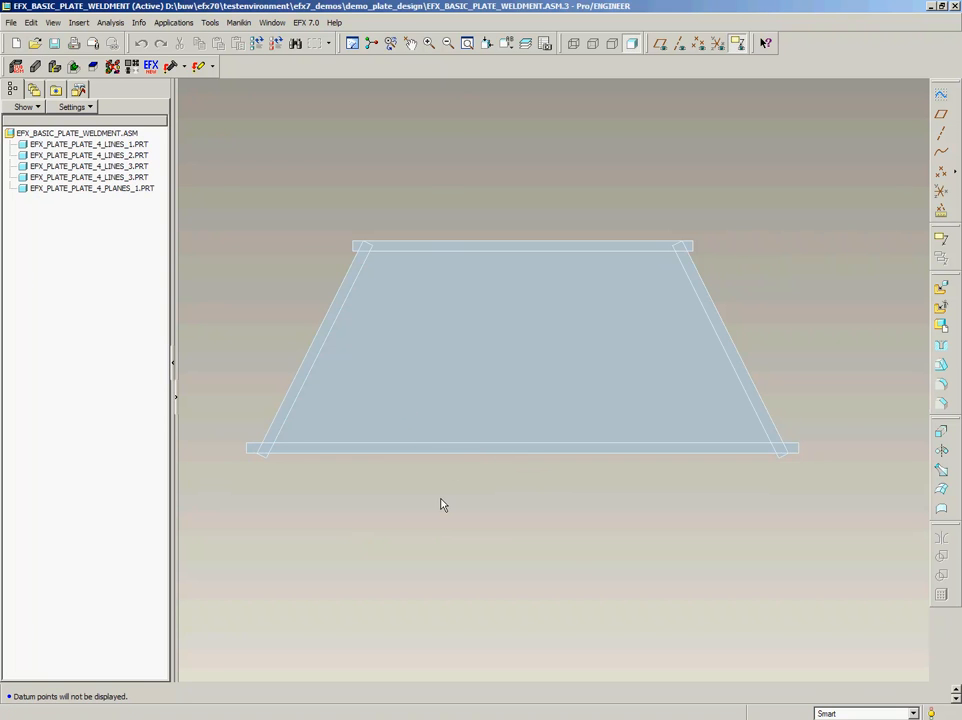
pyautogui.moveTo(567, 558)
pyautogui.mouseDown(button='middle')
pyautogui.moveTo(562, 551)
pyautogui.moveTo(549, 572)
pyautogui.mouseUp(button='middle')
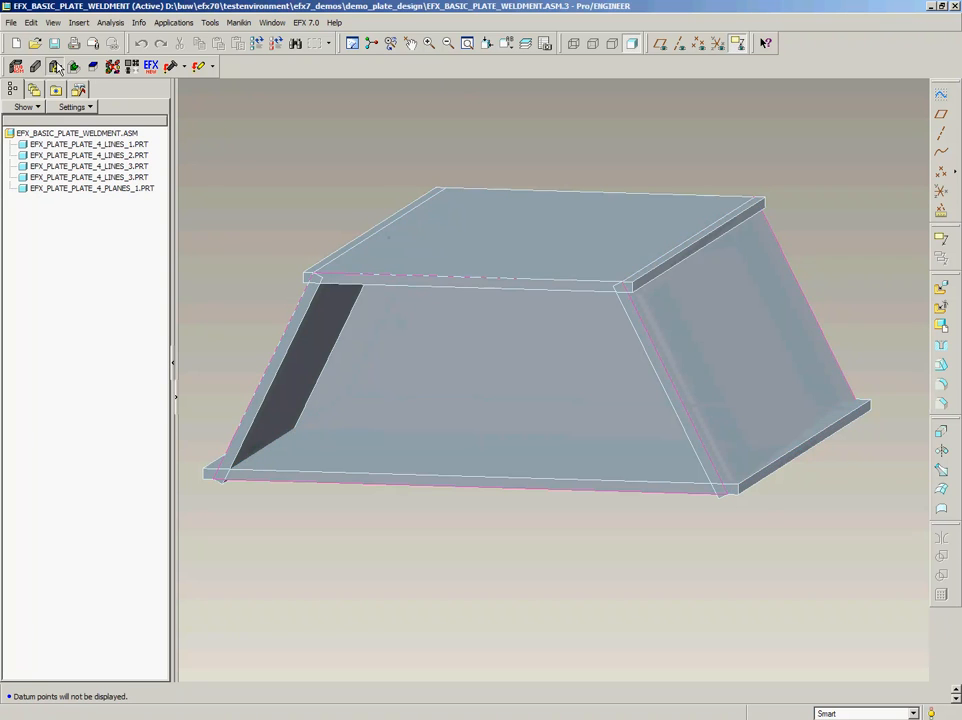
# - Apply a replace surface joint from the closing plate's bottom face to the base plate's top face
pyautogui.click(54, 66)
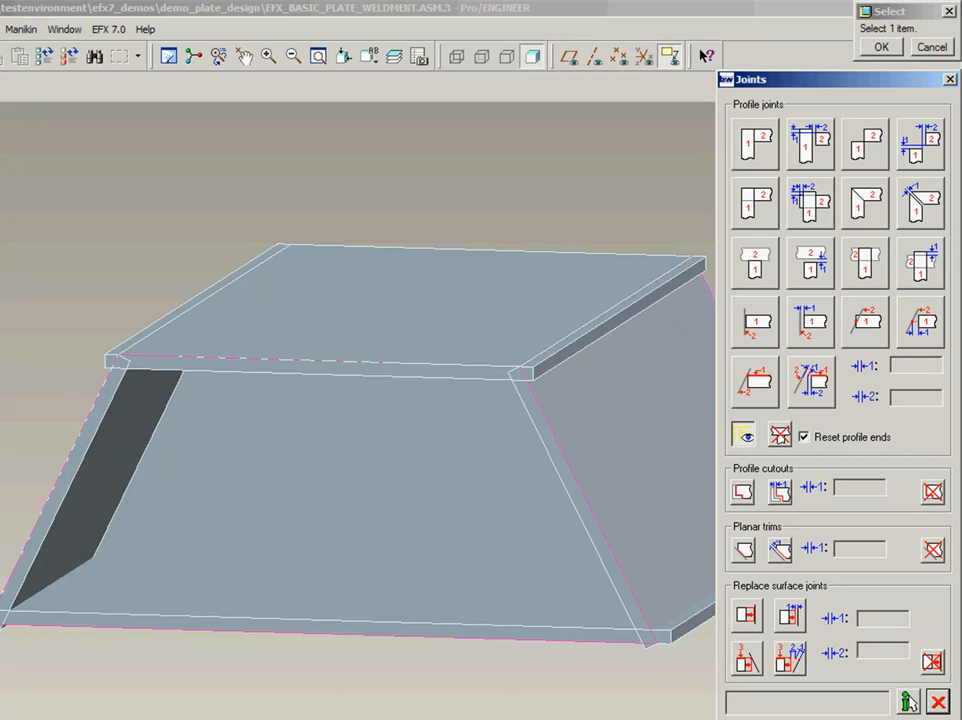
pyautogui.moveTo(420, 560); pyautogui.dragTo(480, 640, button='middle')
pyautogui.scroll(4, 485, 640)
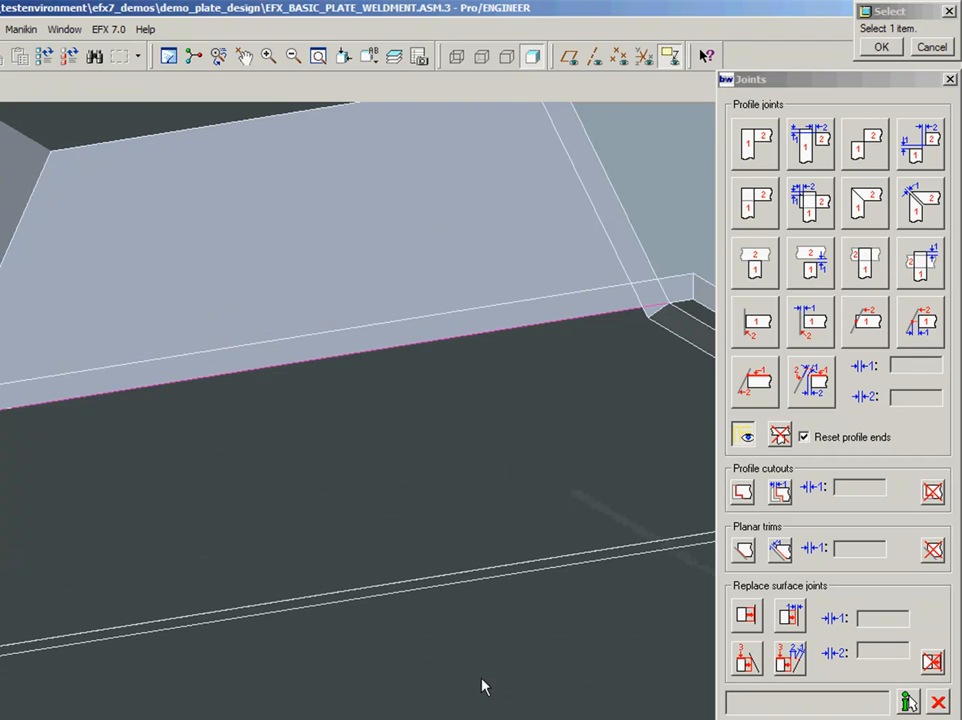
pyautogui.click(481, 576)
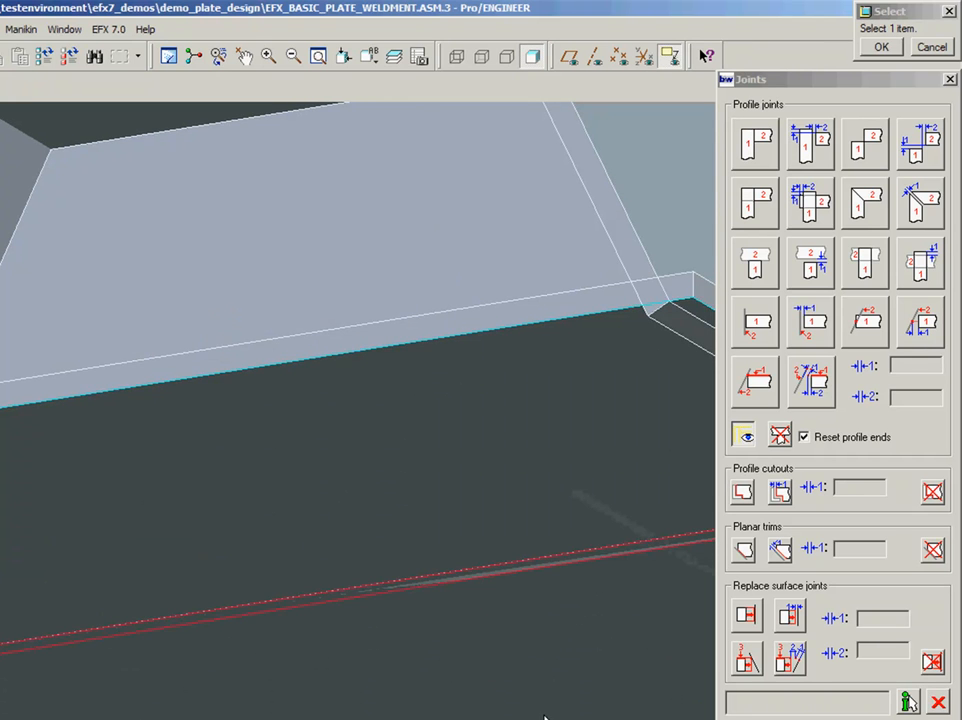
pyautogui.scroll(-3, 481, 576)
pyautogui.moveTo(359, 430); pyautogui.dragTo(290, 685, button='middle')
pyautogui.middleClick(283, 634)
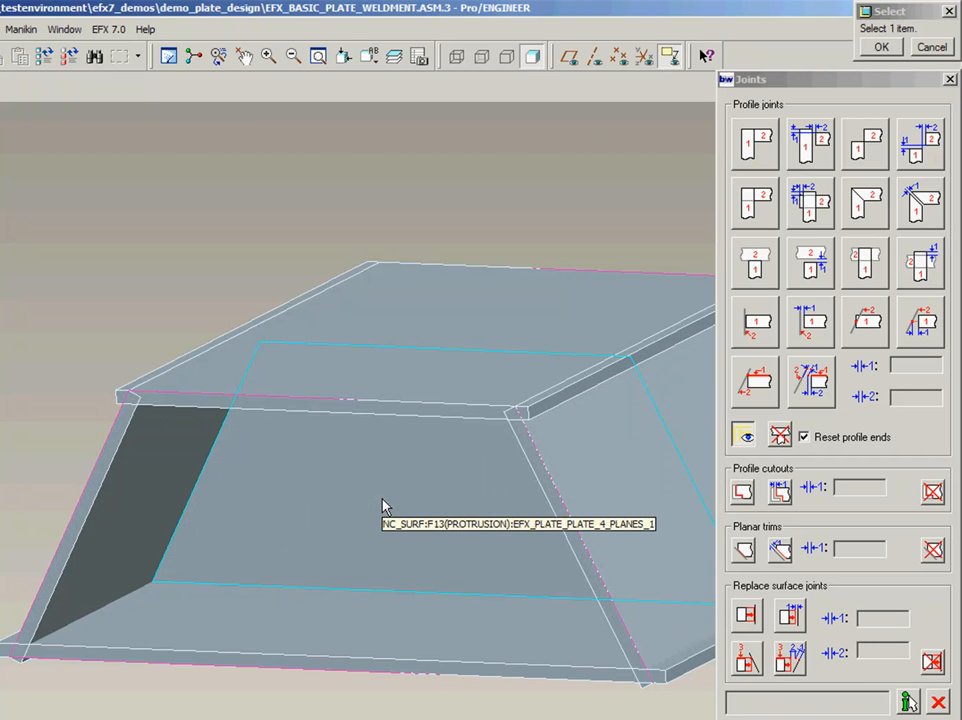
pyautogui.click(203, 611)
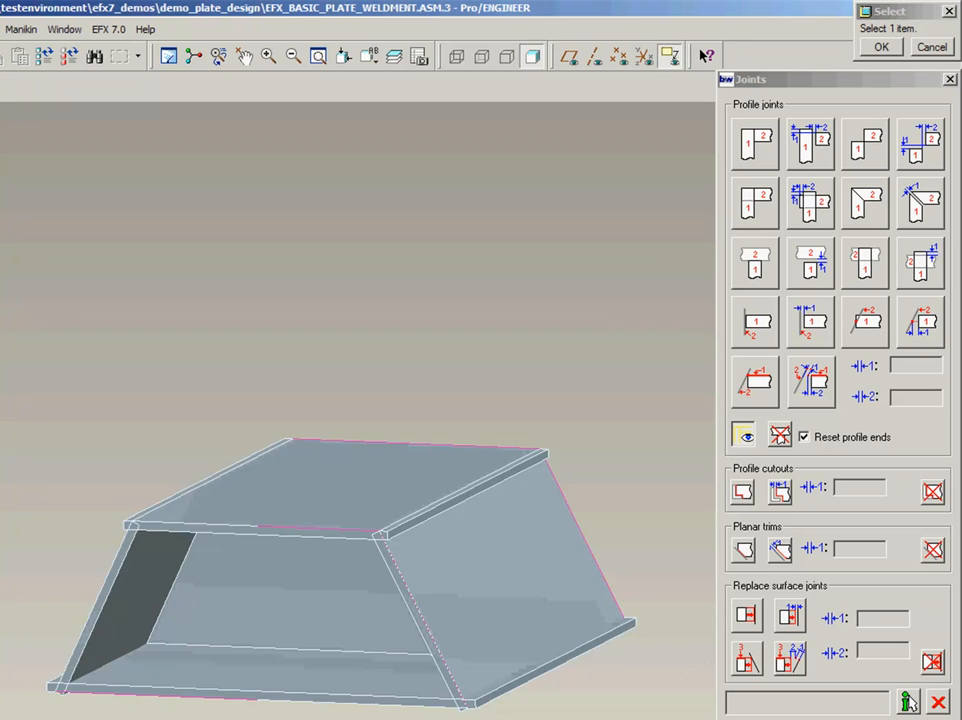
# - Apply a three-reference replace surface joint from the right side plate's bottom end to the base plate's top face, using the side plate's inner face as third reference
pyautogui.scroll(5, 502, 713)
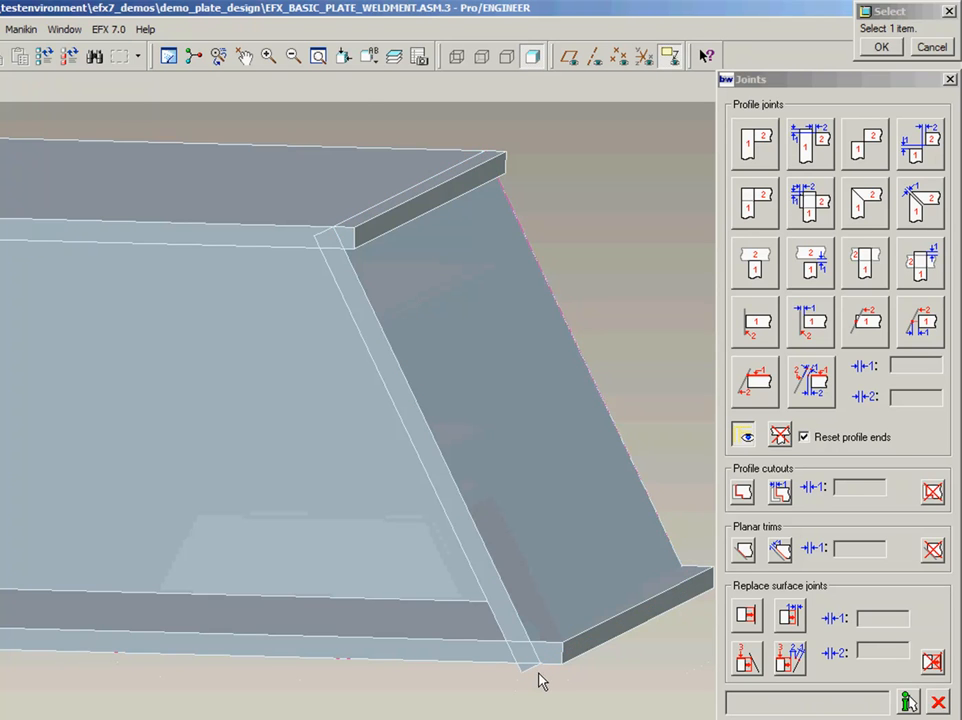
pyautogui.scroll(3, 560, 698)
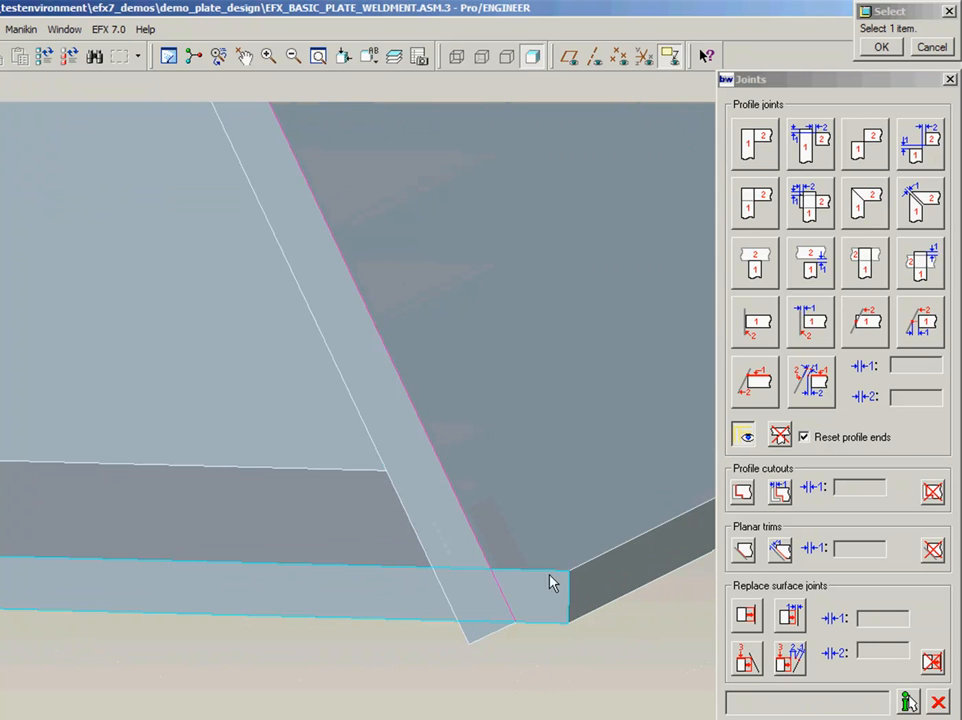
pyautogui.click(481, 568)
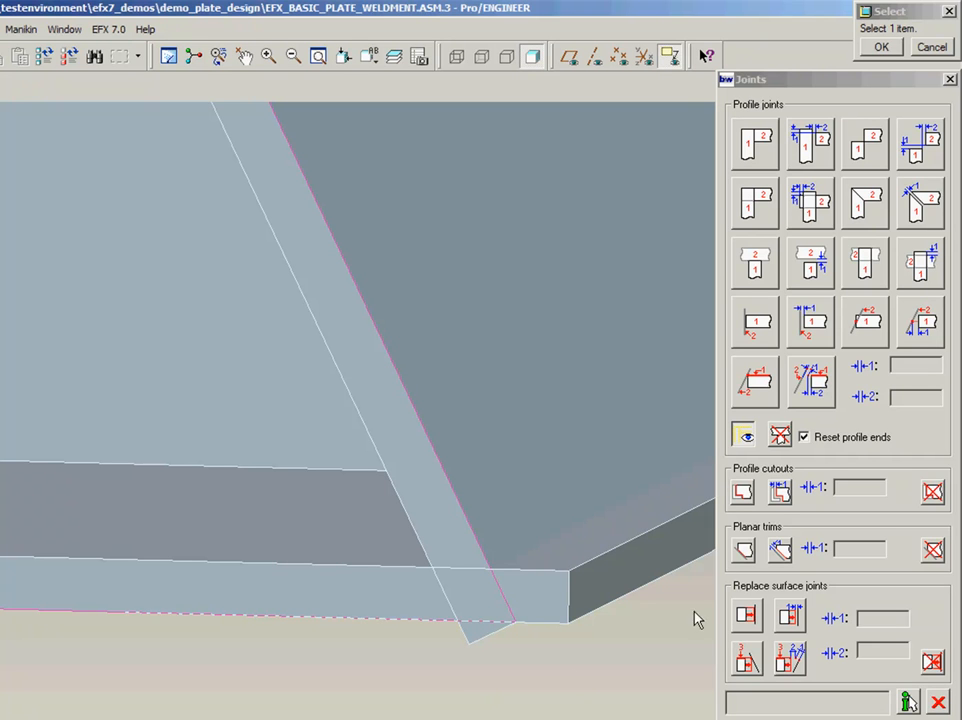
pyautogui.click(745, 663)
pyautogui.moveTo(517, 701); pyautogui.dragTo(509, 698, button='middle')
pyautogui.click(360, 600)
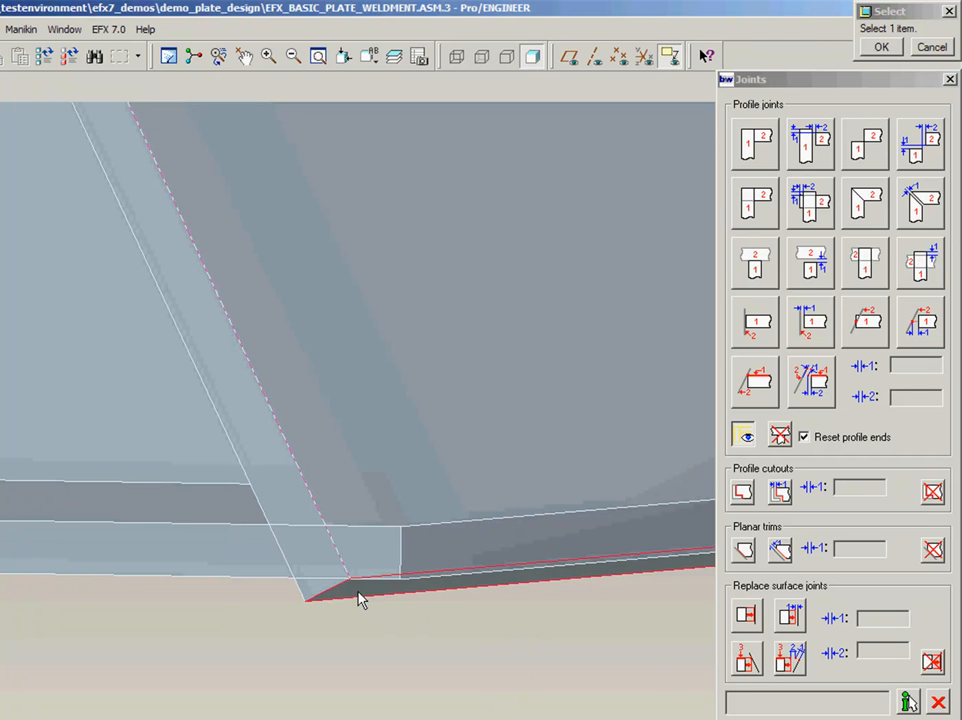
pyautogui.click(198, 514)
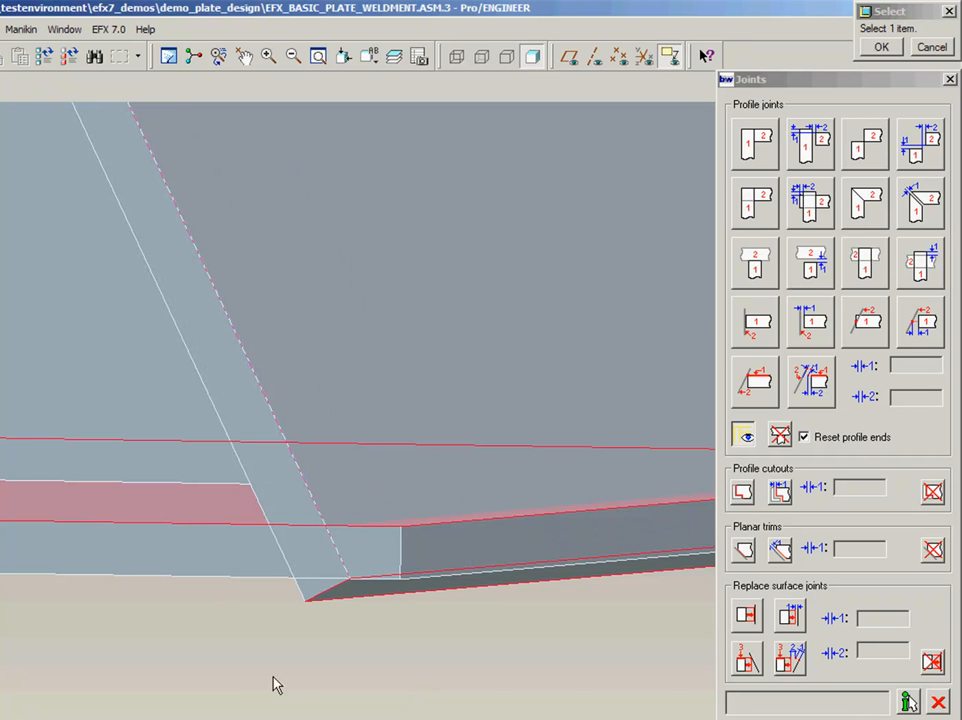
pyautogui.moveTo(292, 683)
pyautogui.mouseDown(button='middle')
pyautogui.moveTo(303, 675)
pyautogui.moveTo(294, 674)
pyautogui.moveTo(300, 688)
pyautogui.mouseUp(button='middle')
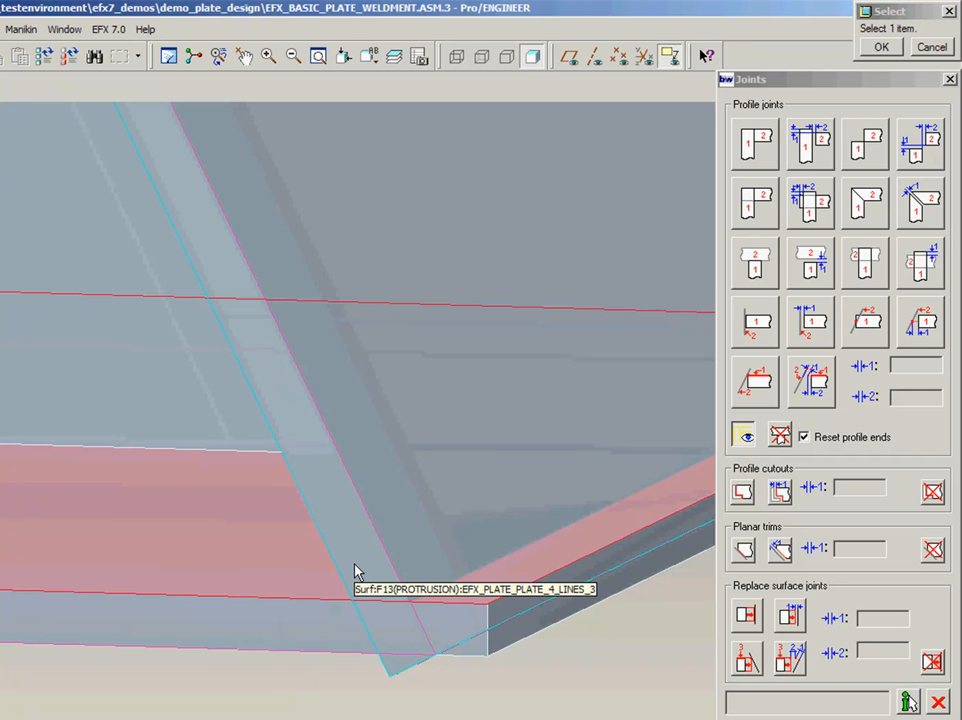
pyautogui.moveTo(355, 572); pyautogui.dragTo(371, 706, button='middle')
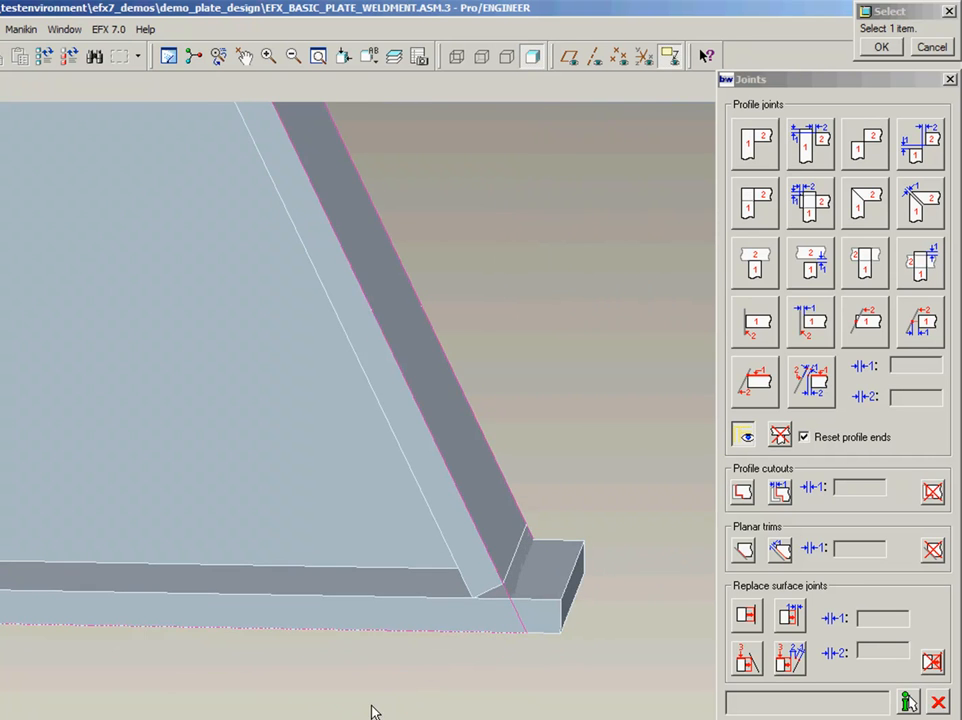
# - Join the right side plate's top end to the top plate's underside with its outer face as third reference, and check the finished corners
pyautogui.moveTo(452, 621); pyautogui.dragTo(535, 580, button='middle')
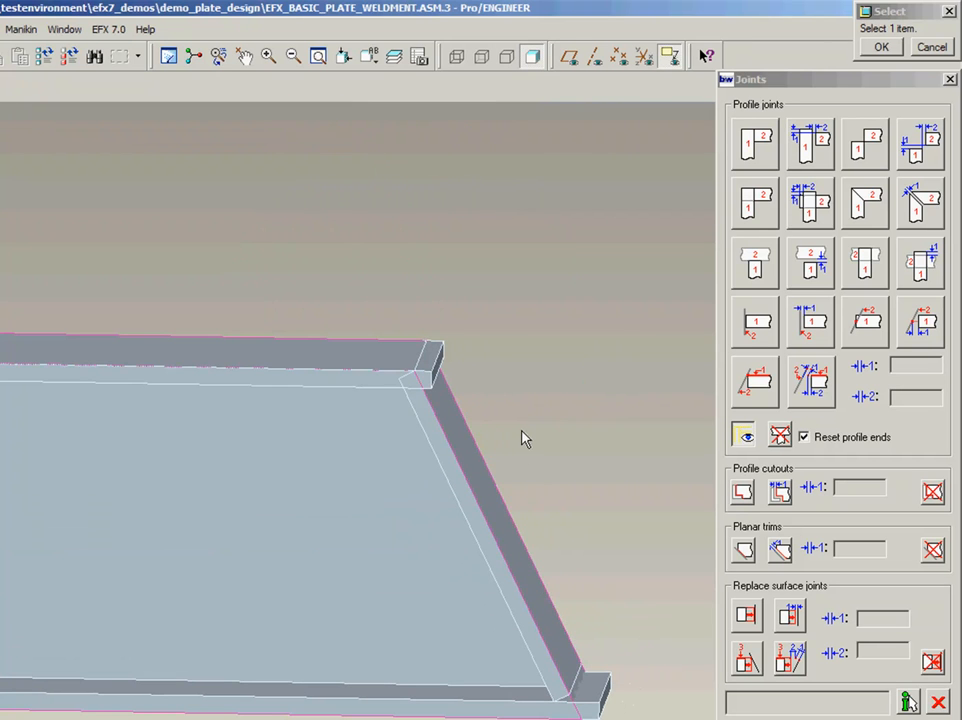
pyautogui.scroll(2, 510, 437)
pyautogui.scroll(5, 361, 444)
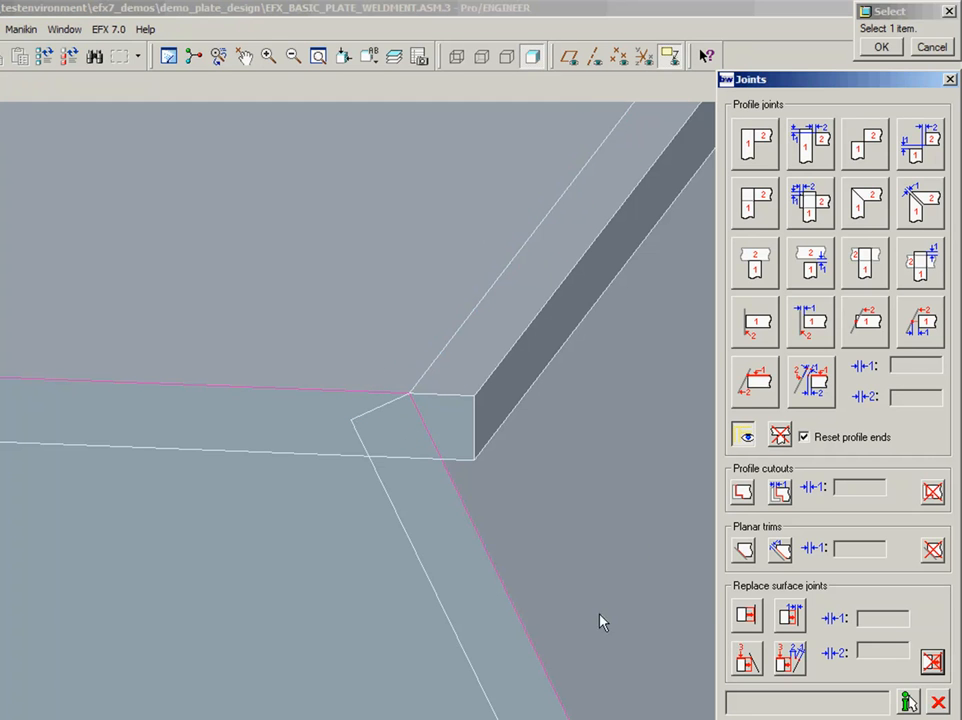
pyautogui.rightClick(424, 364)
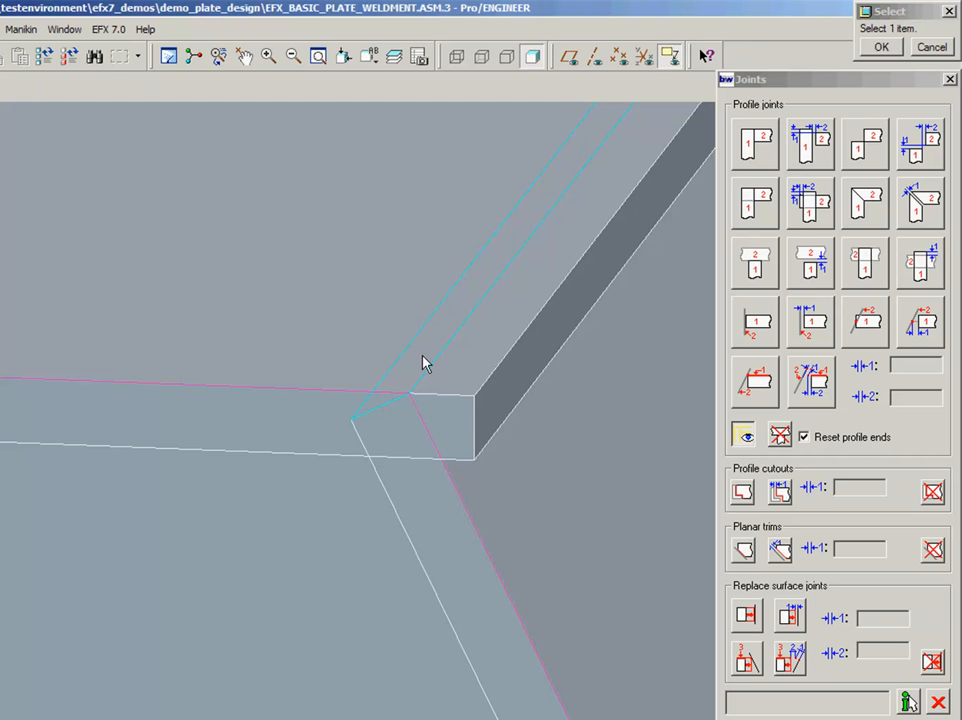
pyautogui.click(424, 364)
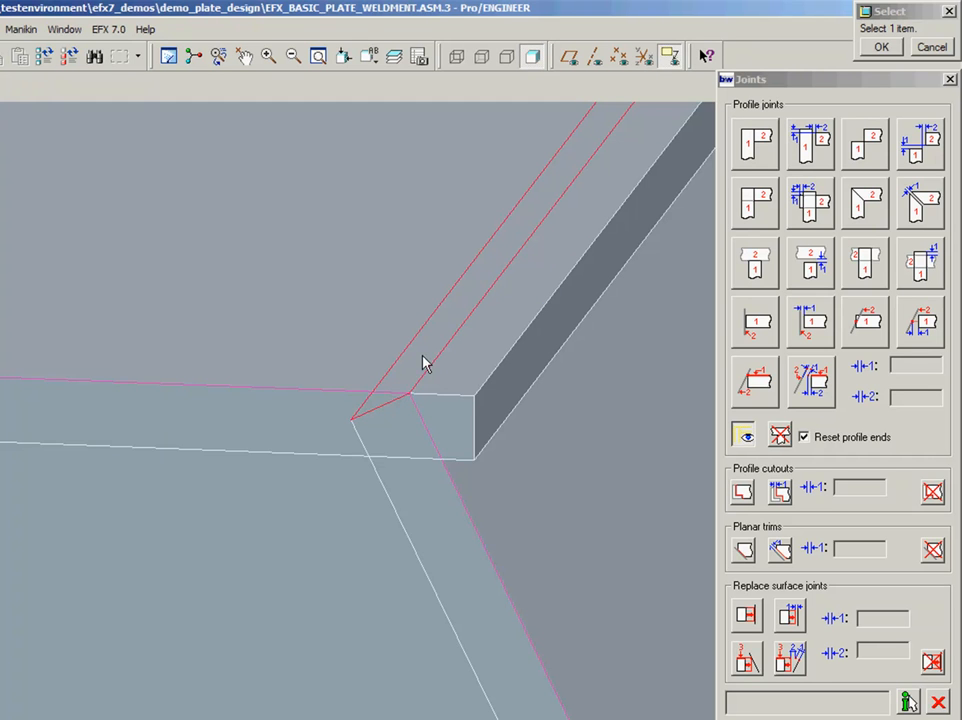
pyautogui.click(324, 435)
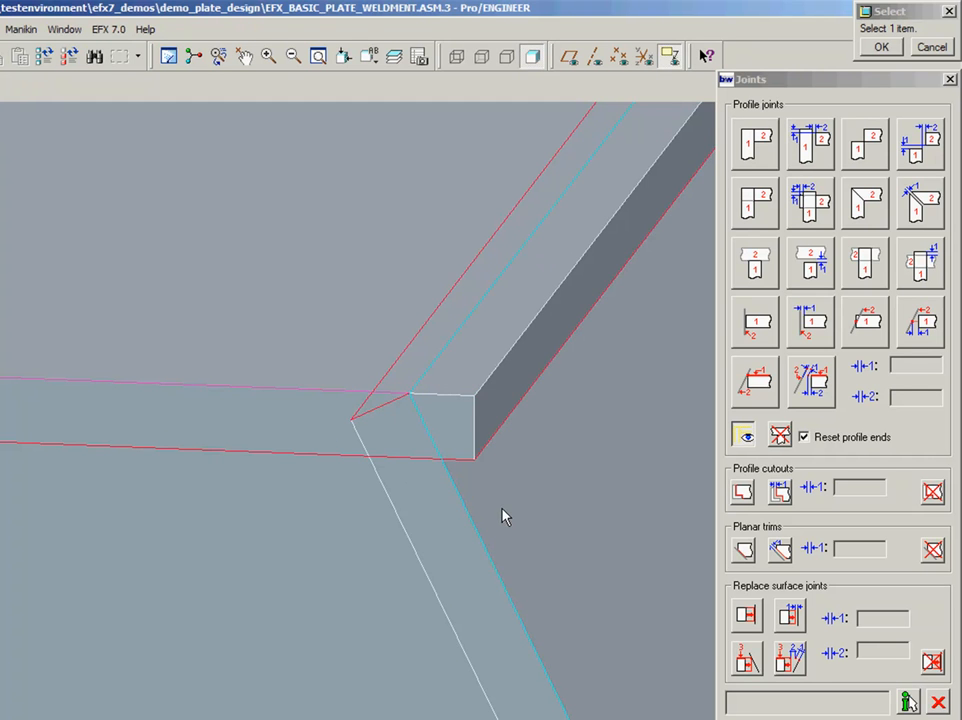
pyautogui.middleClick(505, 515)
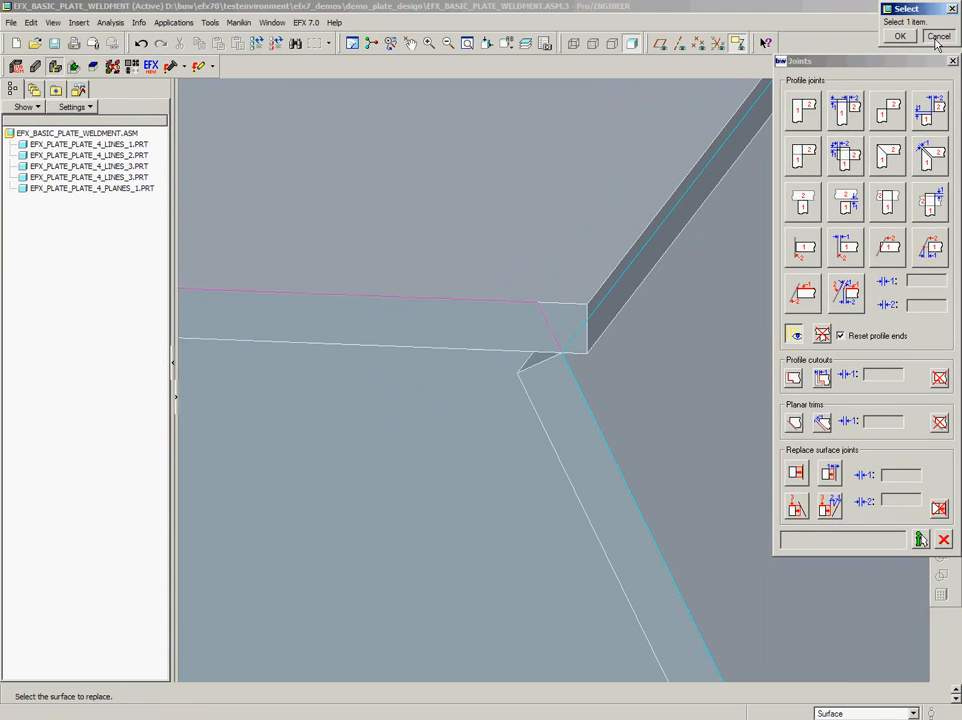
pyautogui.click(938, 37)
pyautogui.scroll(-6, 593, 361)
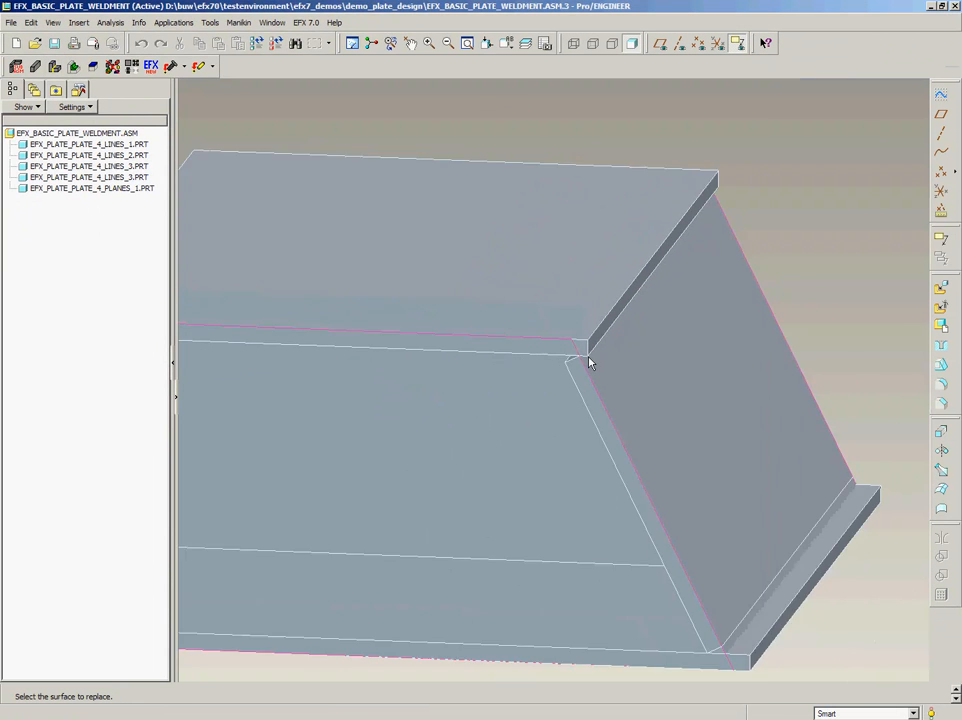
pyautogui.moveTo(593, 361); pyautogui.dragTo(599, 279, button='middle')
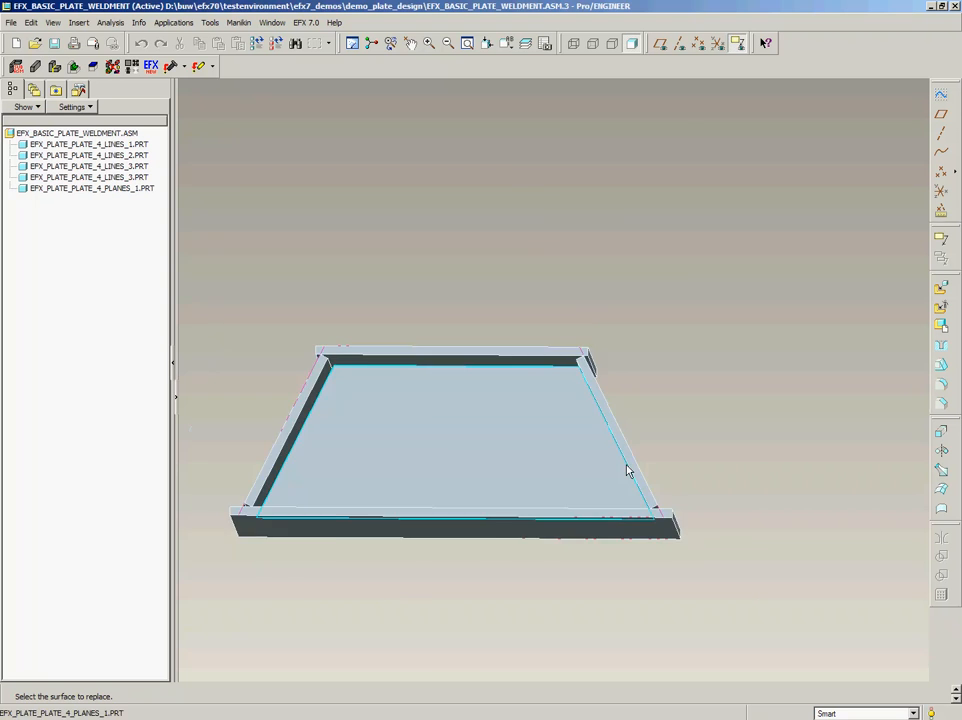
pyautogui.scroll(5, 631, 580)
pyautogui.scroll(-4, 709, 298)
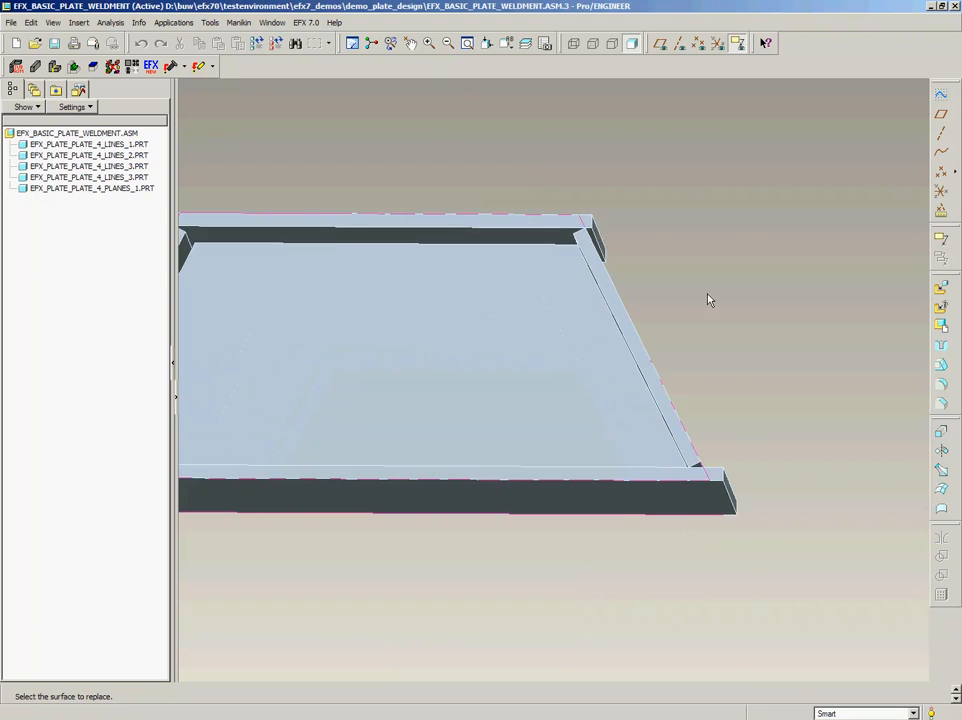
# - Double the base plate's thickness T by modifying its equipment element definition, and check the joints at the base plate's corners
pyautogui.moveTo(708, 284); pyautogui.dragTo(704, 292, button='middle')
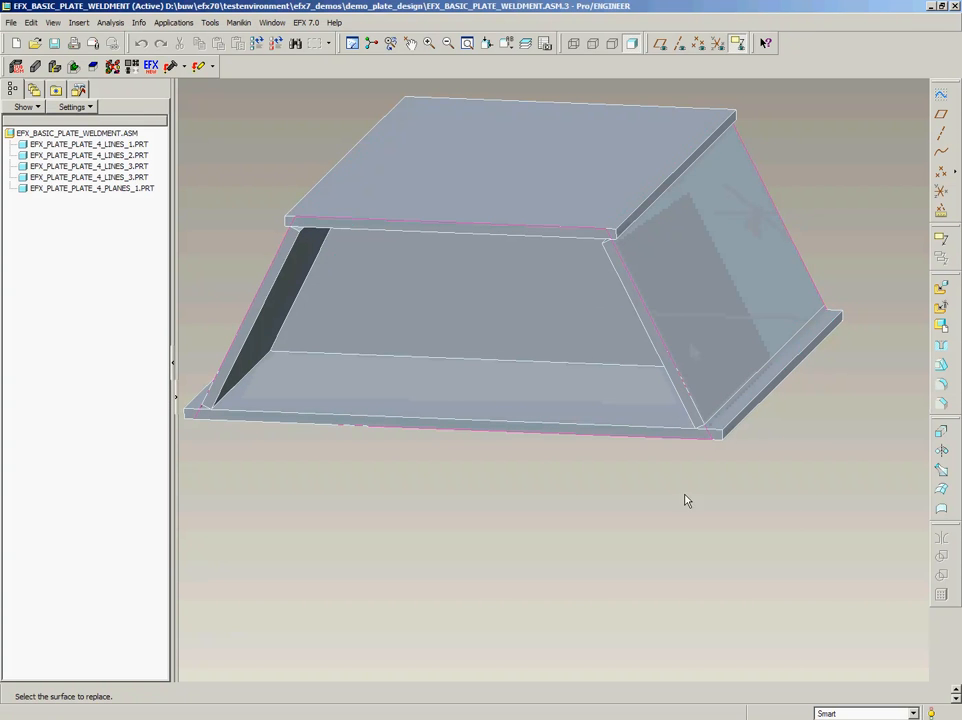
pyautogui.scroll(-2, 685, 560)
pyautogui.scroll(1, 689, 365)
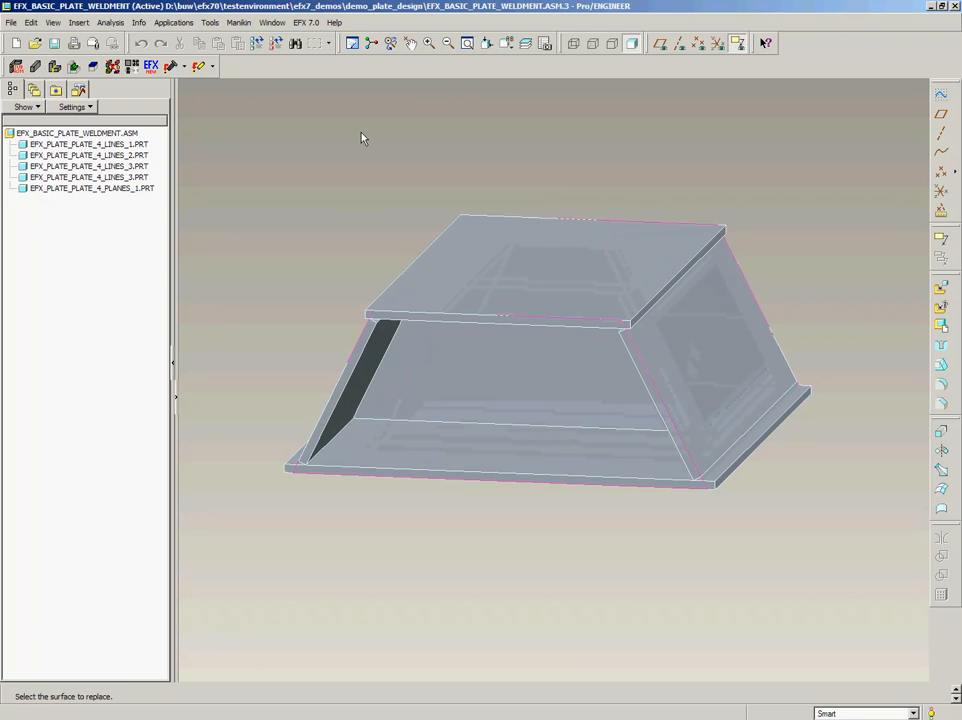
pyautogui.click(93, 66)
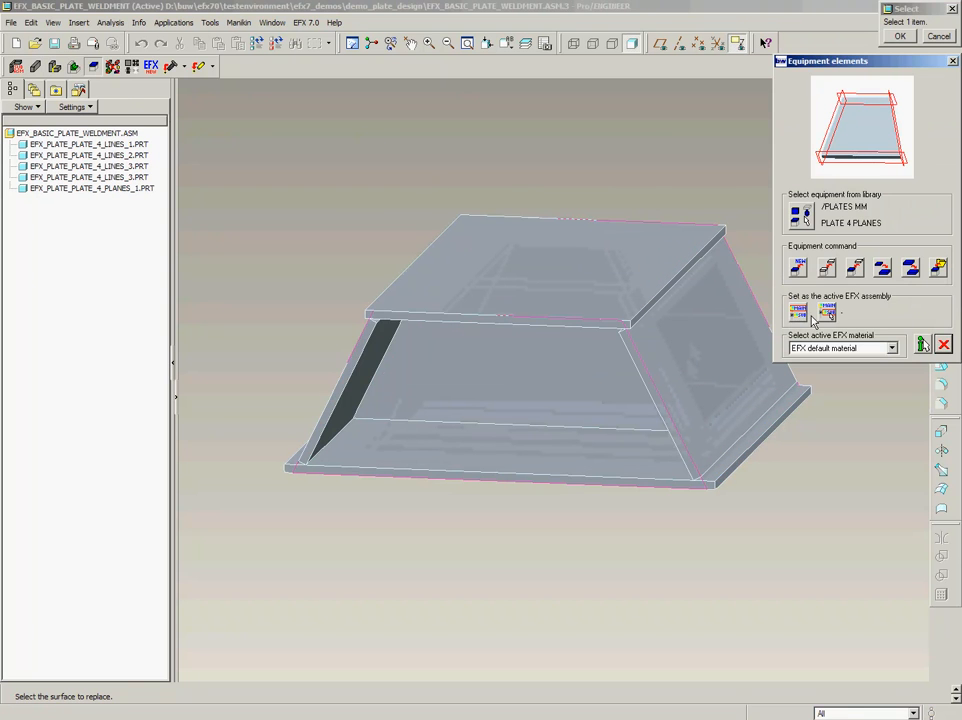
pyautogui.click(882, 267)
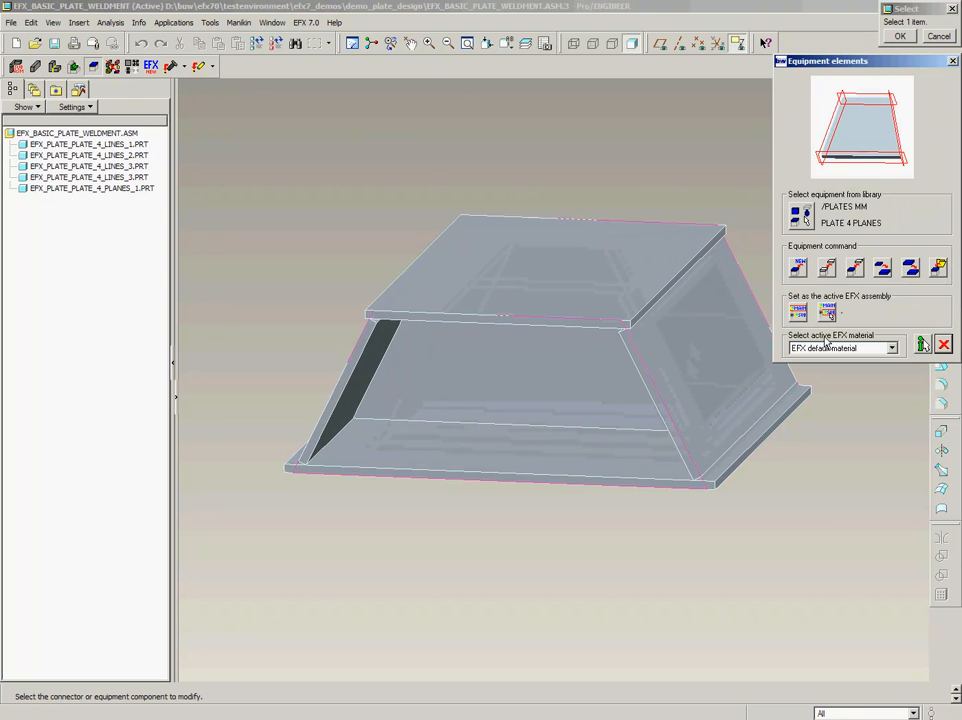
pyautogui.click(589, 461)
pyautogui.moveTo(654, 332); pyautogui.dragTo(637, 337)
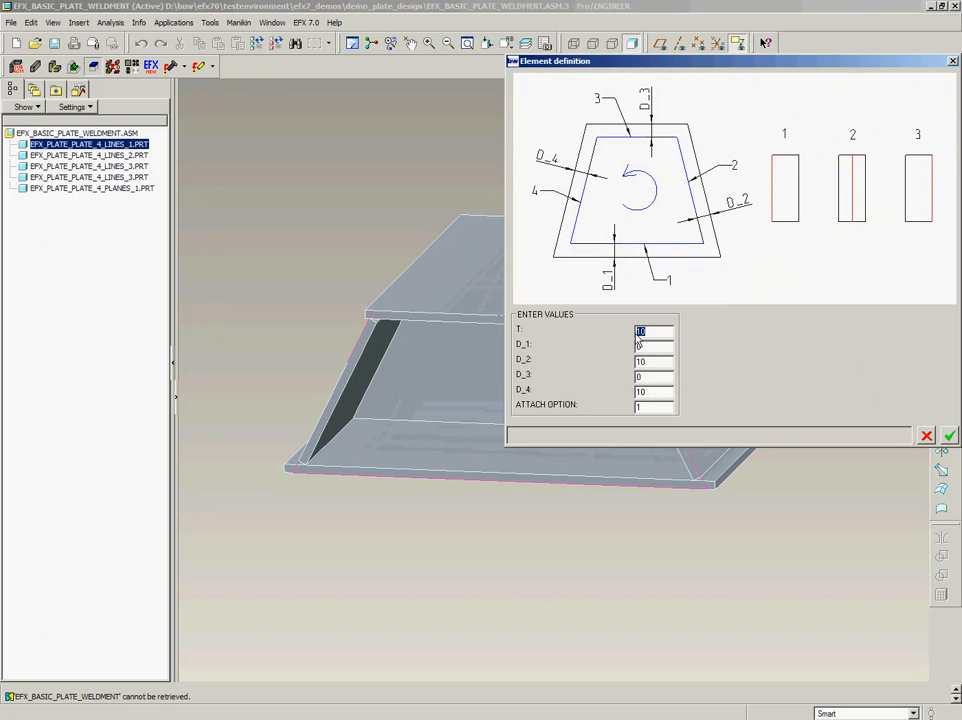
pyautogui.write('2')
pyautogui.click(950, 437)
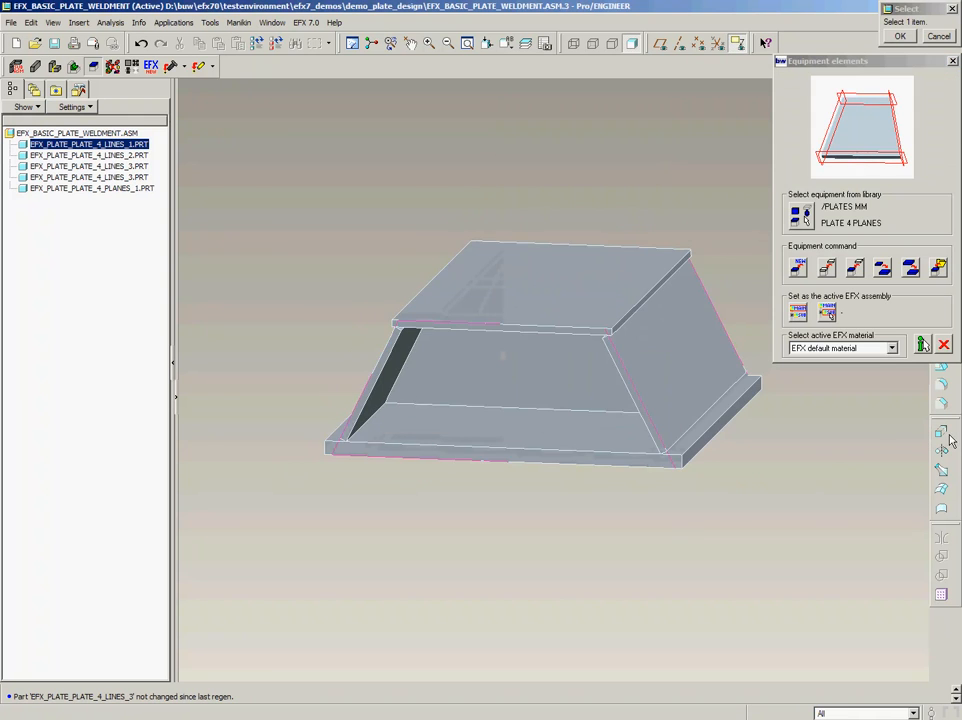
pyautogui.moveTo(686, 527)
pyautogui.mouseDown(button='middle')
pyautogui.moveTo(702, 500)
pyautogui.moveTo(702, 513)
pyautogui.mouseUp(button='middle')
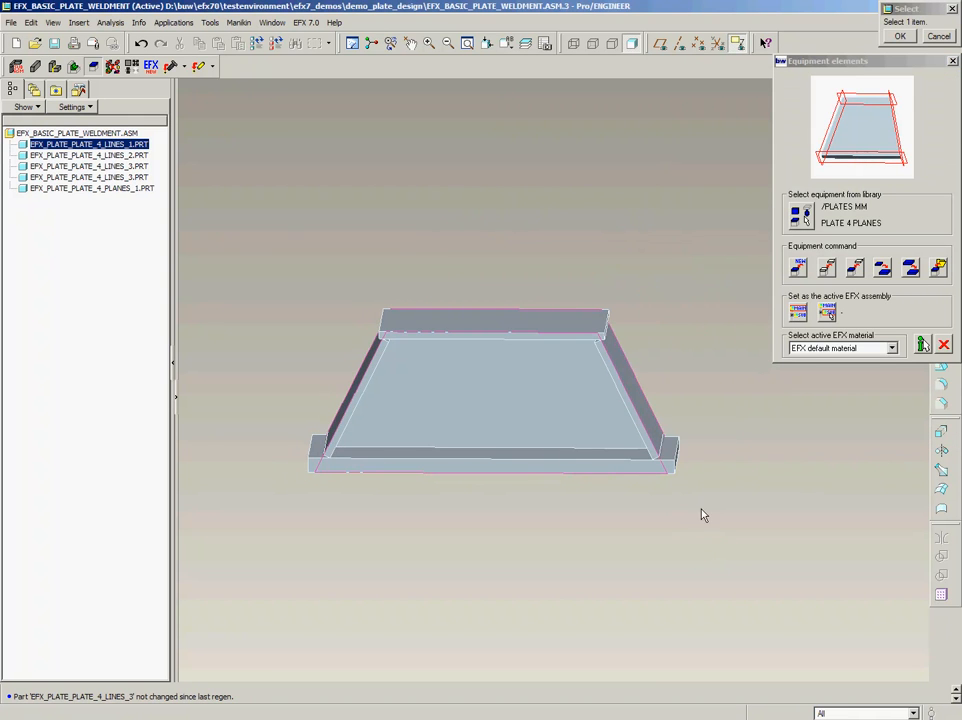
pyautogui.scroll(5, 668, 472)
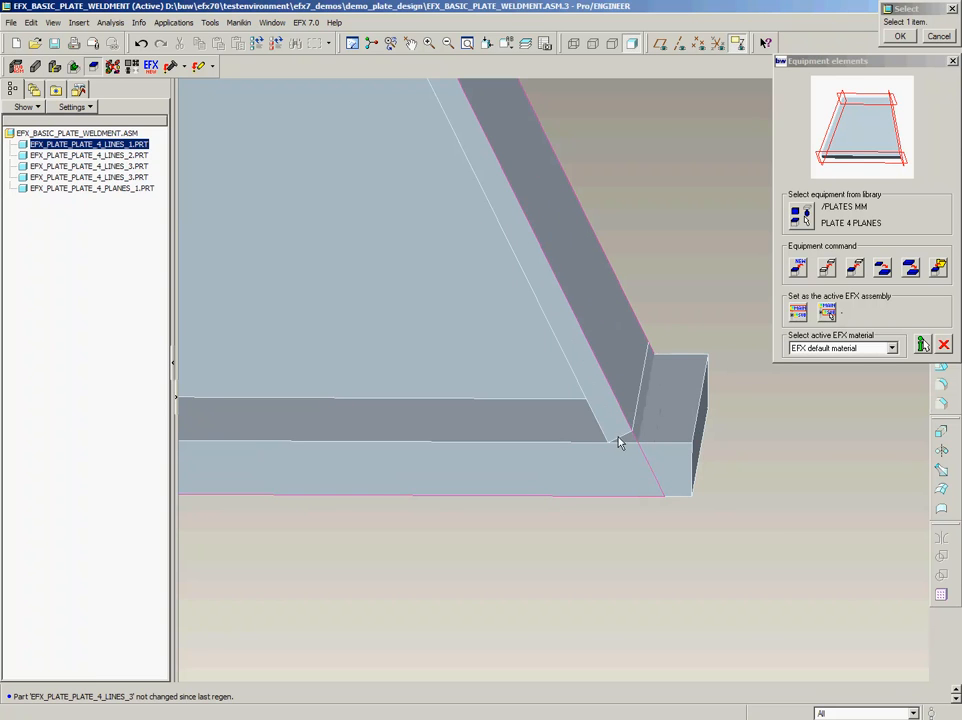
pyautogui.scroll(-5, 778, 527)
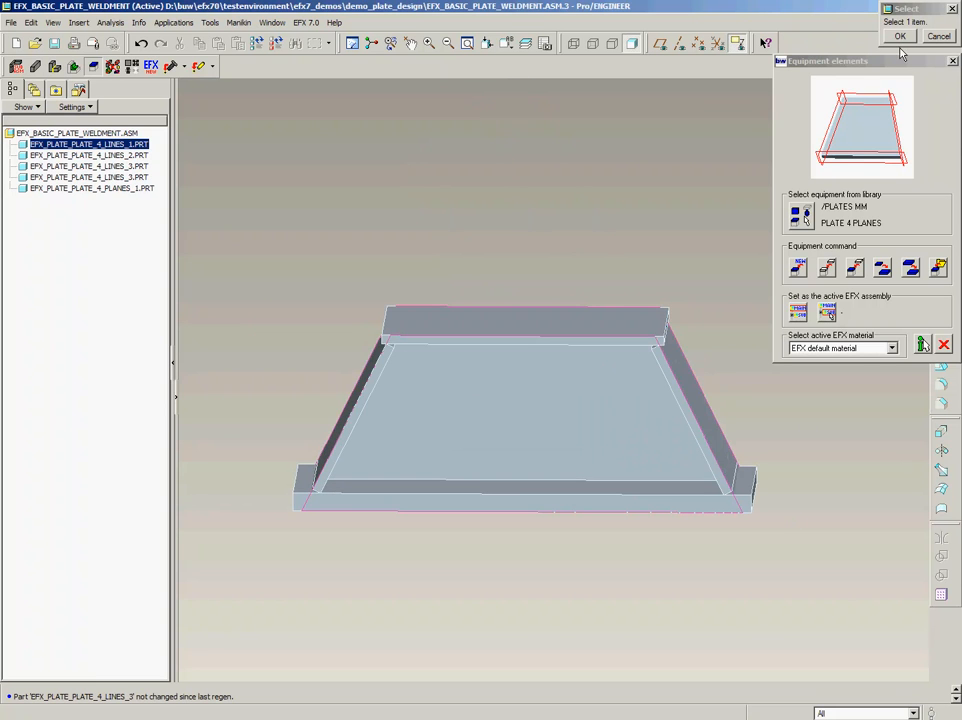
pyautogui.click(938, 37)
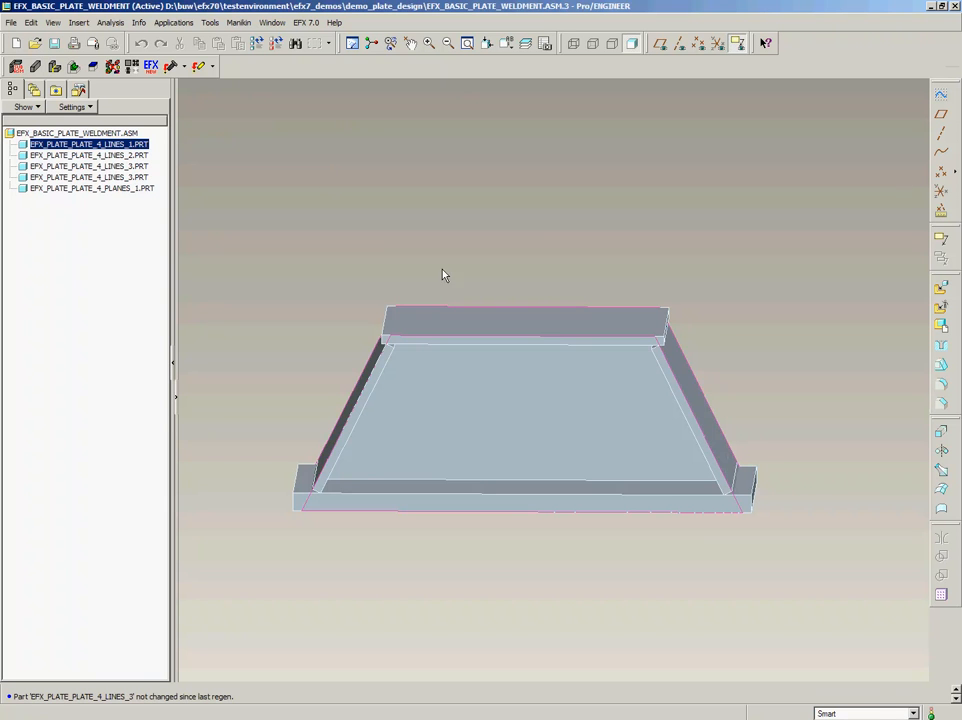
# - Limit selection to Features and open the dimensions of the extruded trapezoidal surface for editing
pyautogui.click(913, 713)
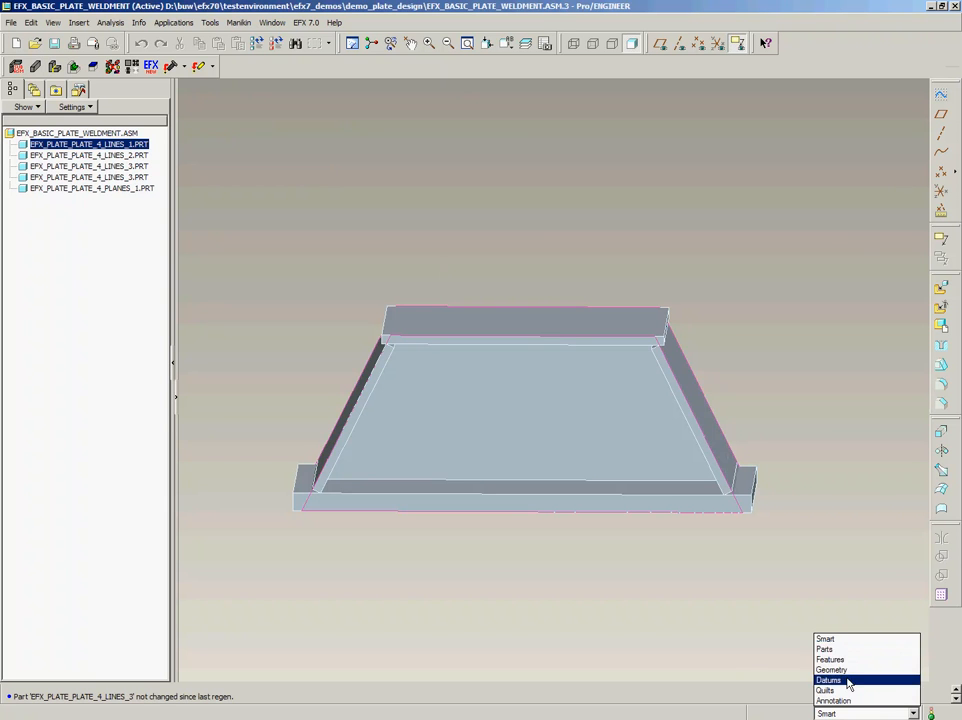
pyautogui.click(838, 664)
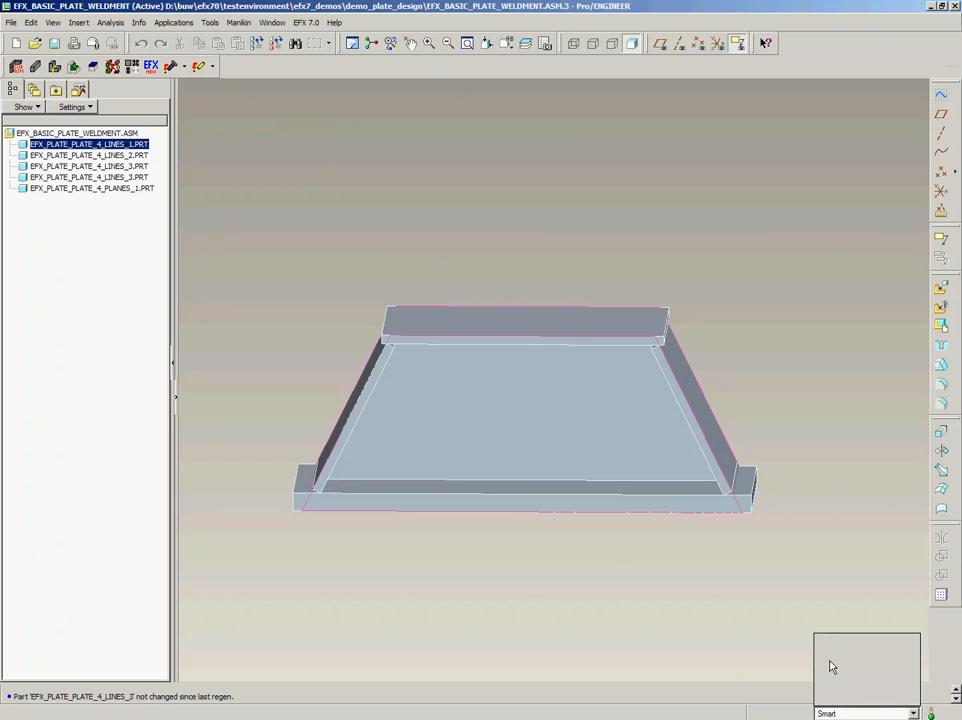
pyautogui.rightClick(436, 327)
pyautogui.click(436, 327)
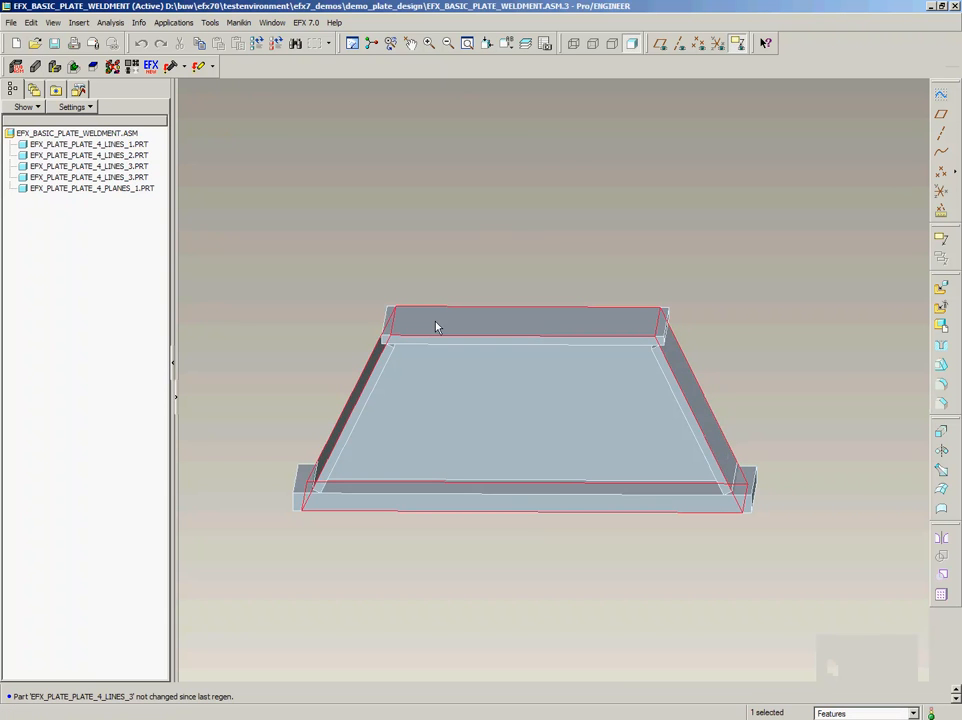
pyautogui.rightClick(436, 327)
pyautogui.click(453, 366)
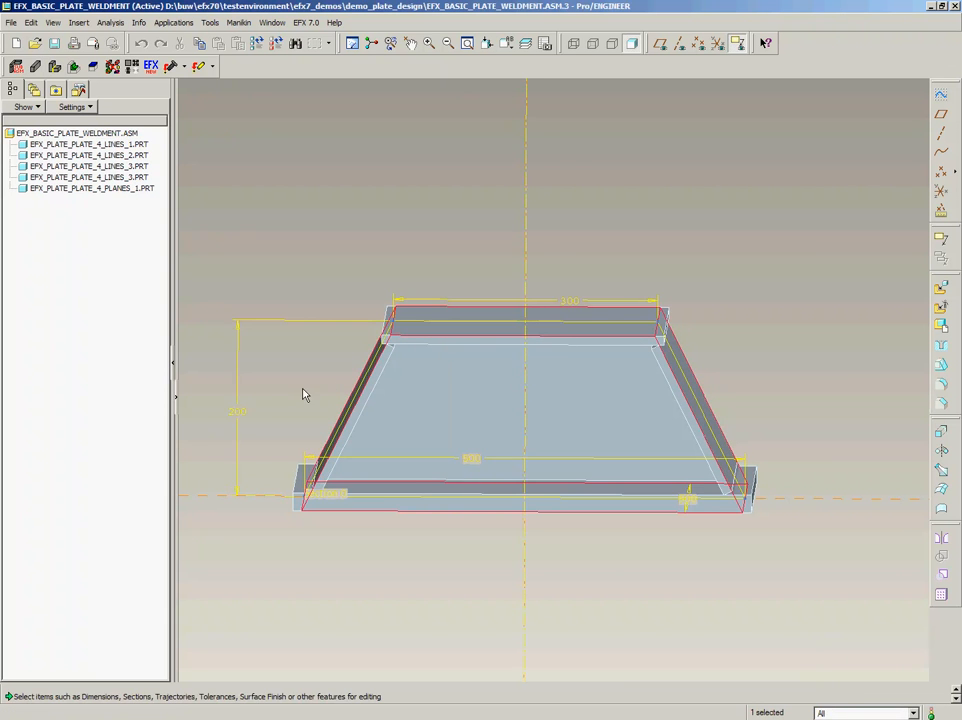
# - Set the trapezoid's height to 300 and regenerate the assembly, checking how the plates and joints adapt
pyautogui.click(242, 413)
pyautogui.doubleClick(242, 413)
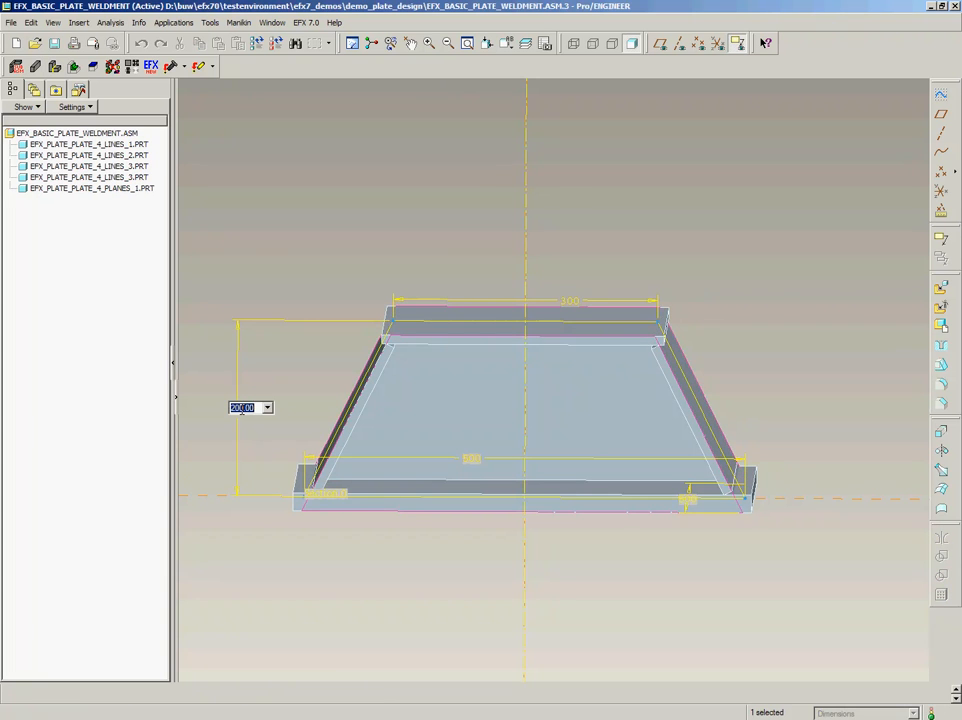
pyautogui.write('300')
pyautogui.press('Return')
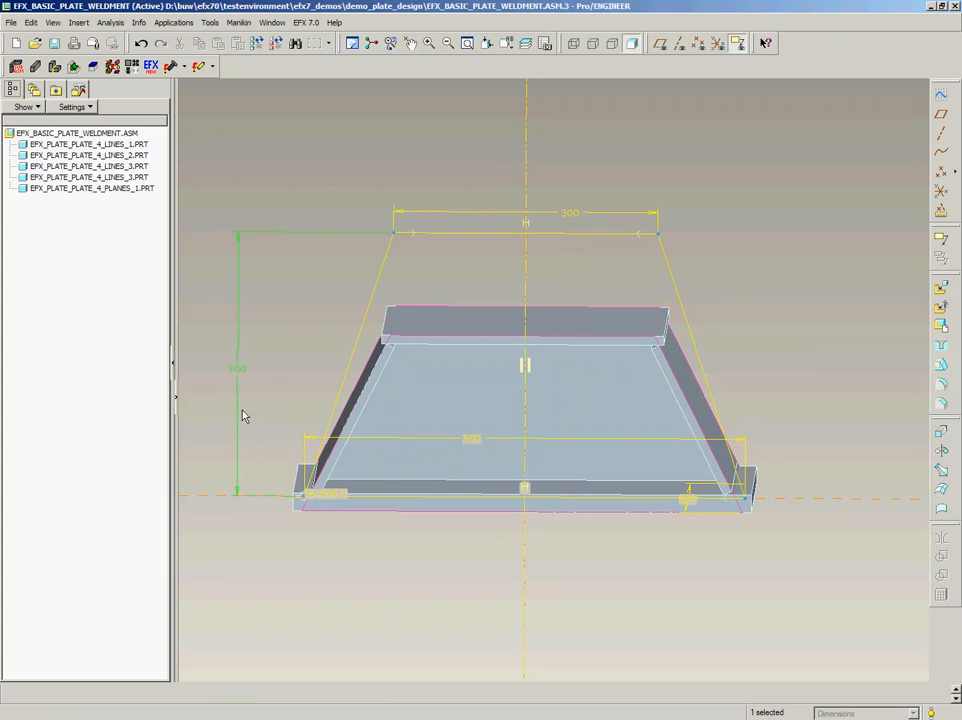
pyautogui.click(258, 45)
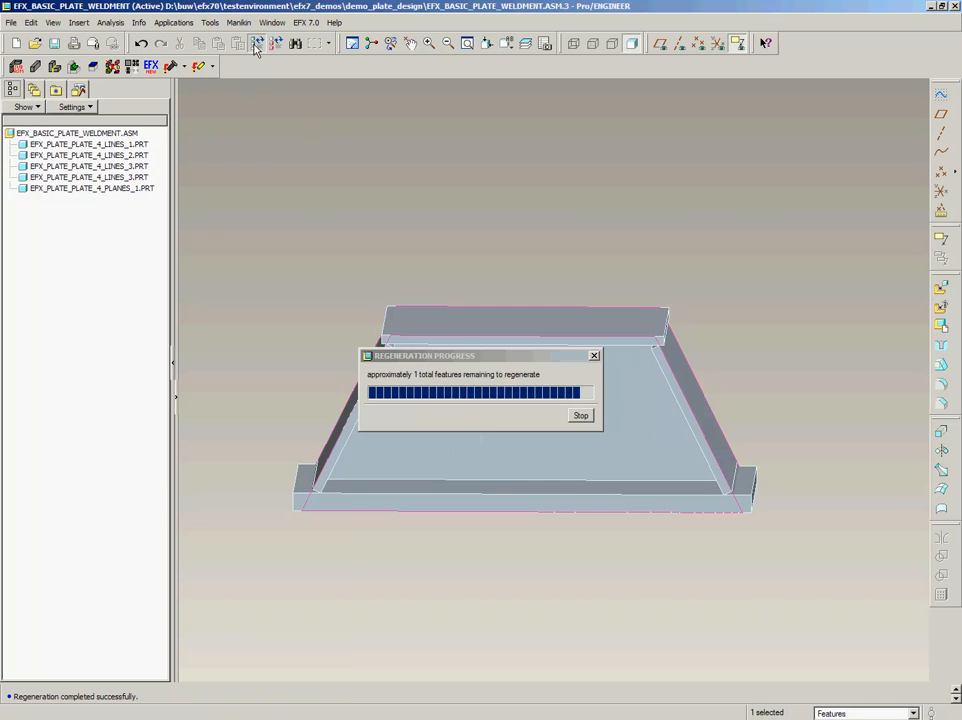
pyautogui.moveTo(702, 255); pyautogui.dragTo(730, 243, button='middle')
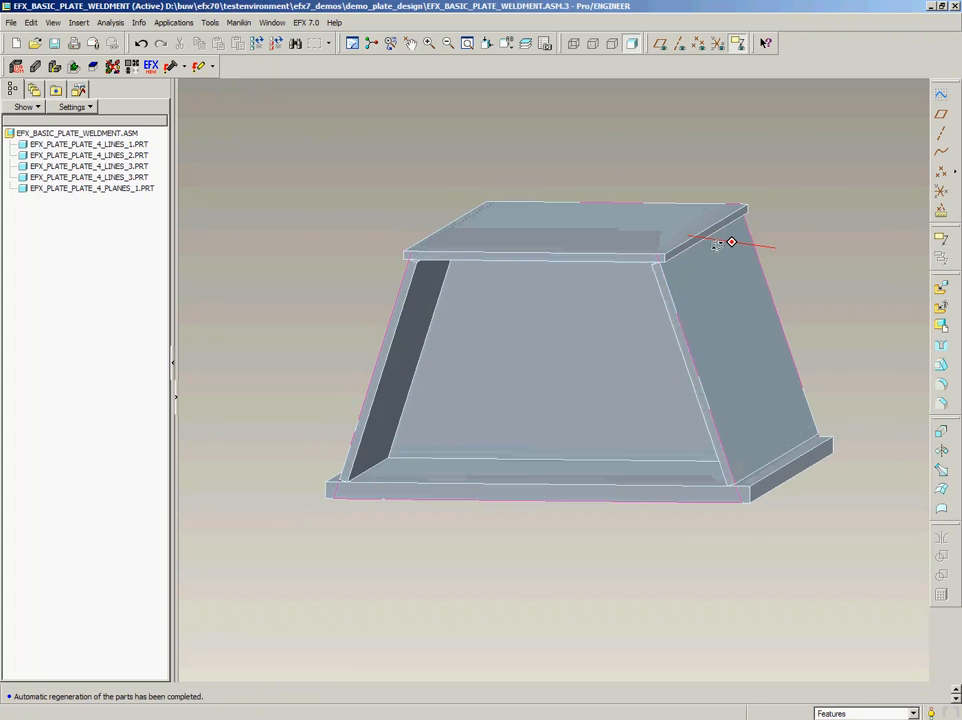
pyautogui.scroll(5, 674, 266)
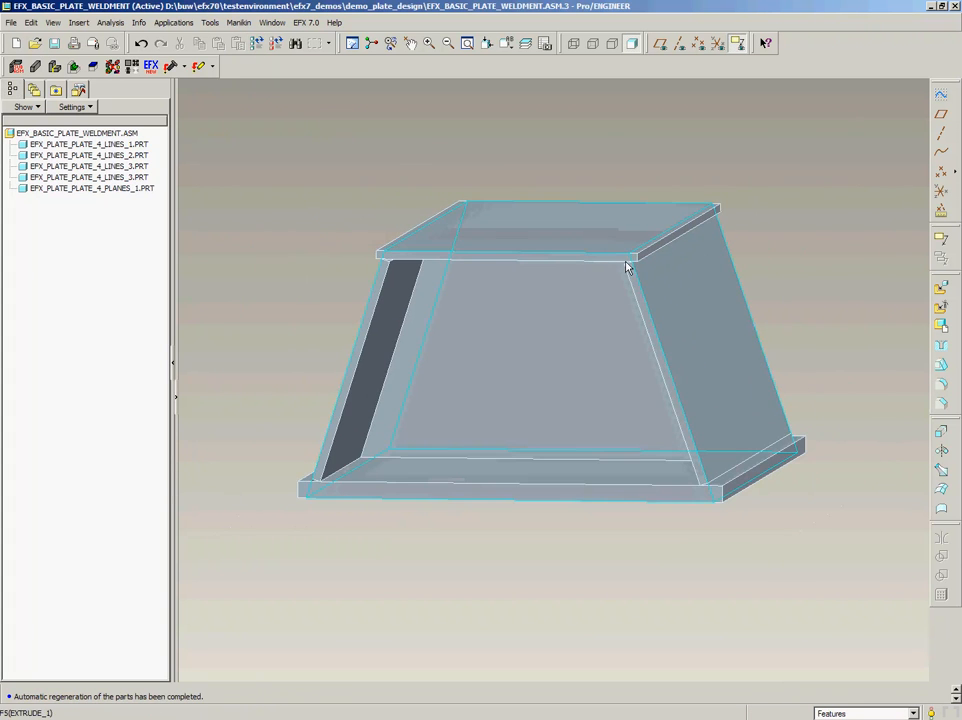